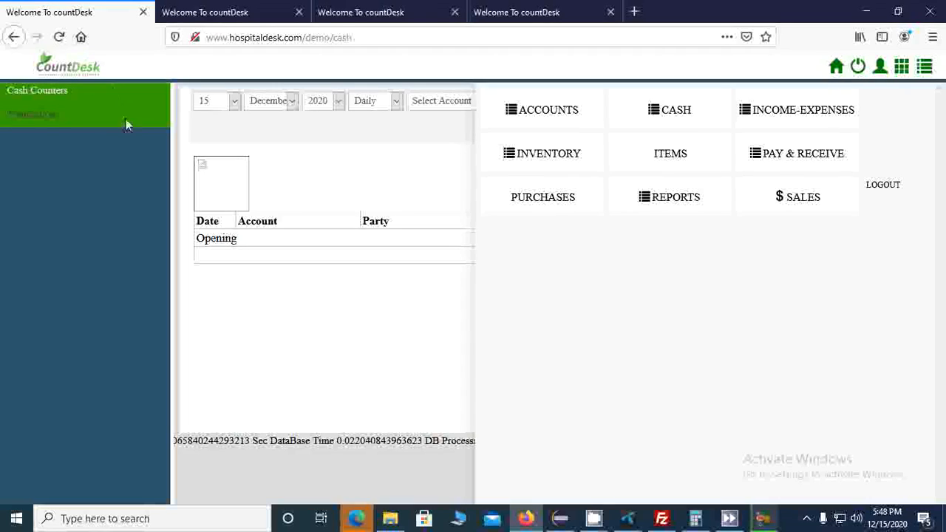
Step: Open the Income-Expenses module and look through its income reports, income-expense types, incomes and expenses pages
{"action": "left_click", "coordinate": [805, 126]}
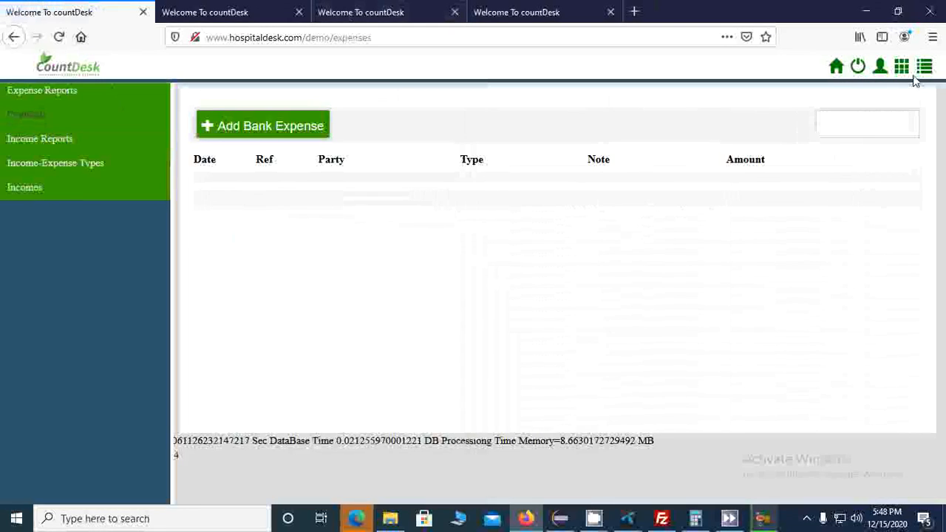
{"action": "left_click", "coordinate": [43, 145]}
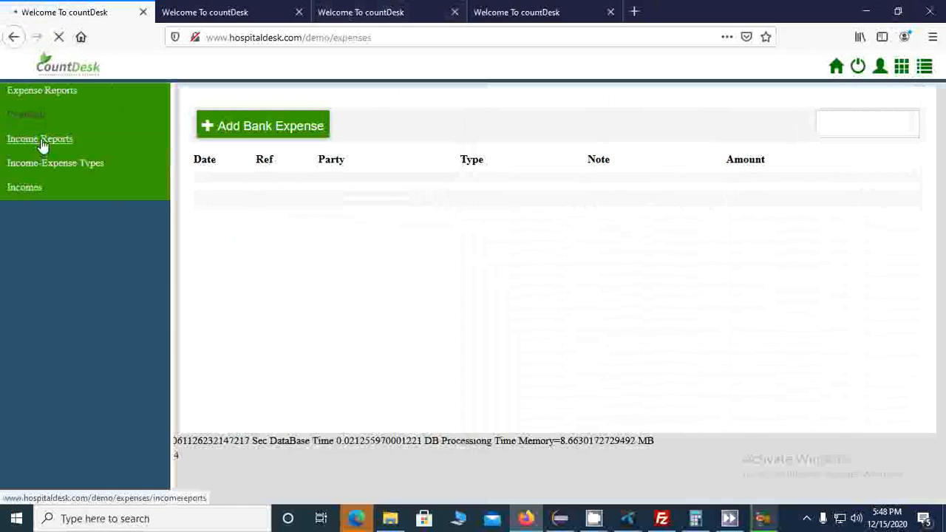
{"action": "left_click", "coordinate": [54, 166]}
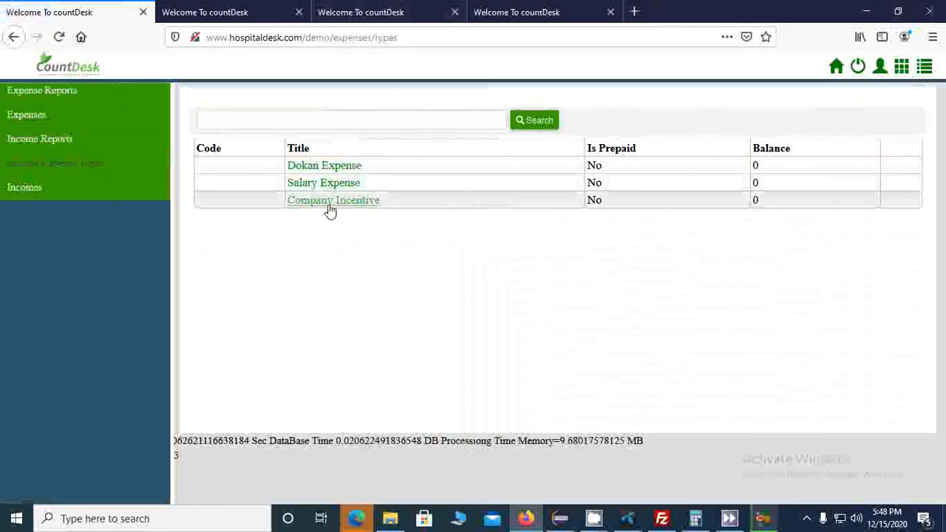
{"action": "left_click", "coordinate": [20, 190]}
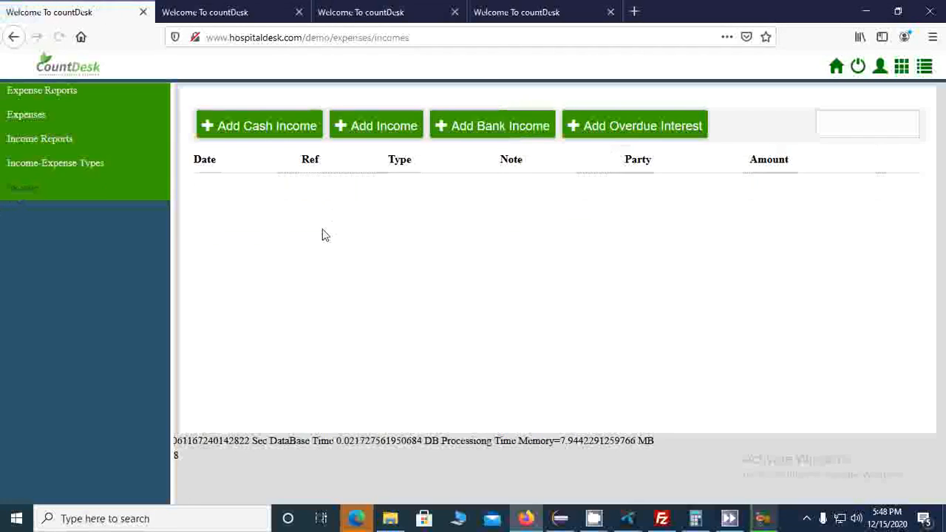
{"action": "left_click", "coordinate": [43, 171]}
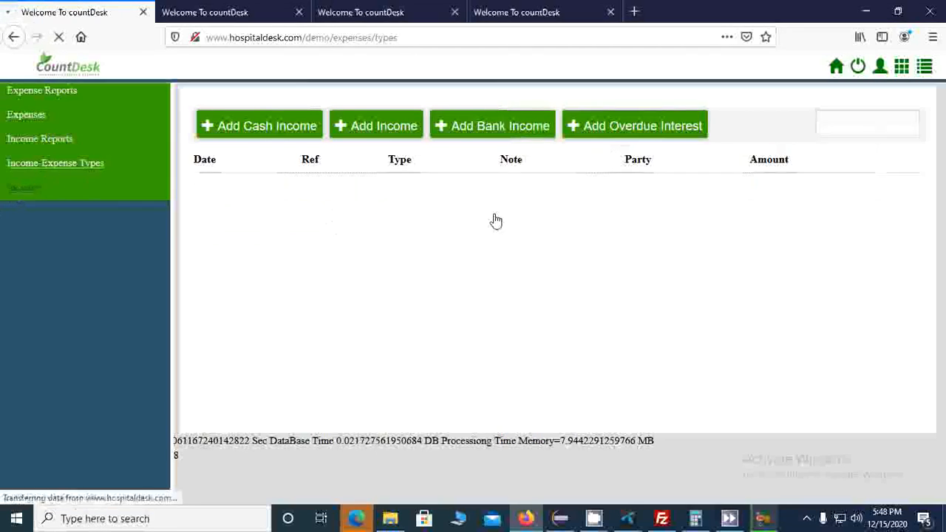
{"action": "left_click", "coordinate": [25, 118]}
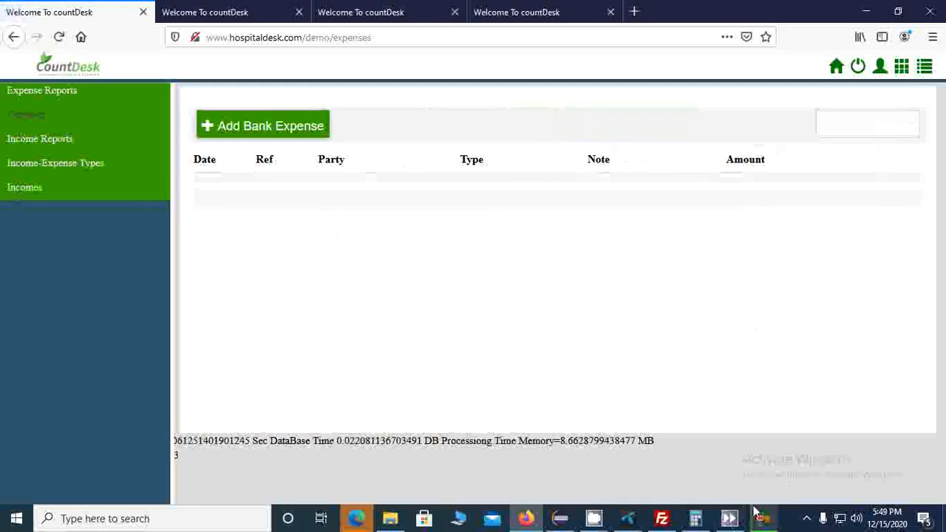
{"action": "left_click", "coordinate": [473, 435]}
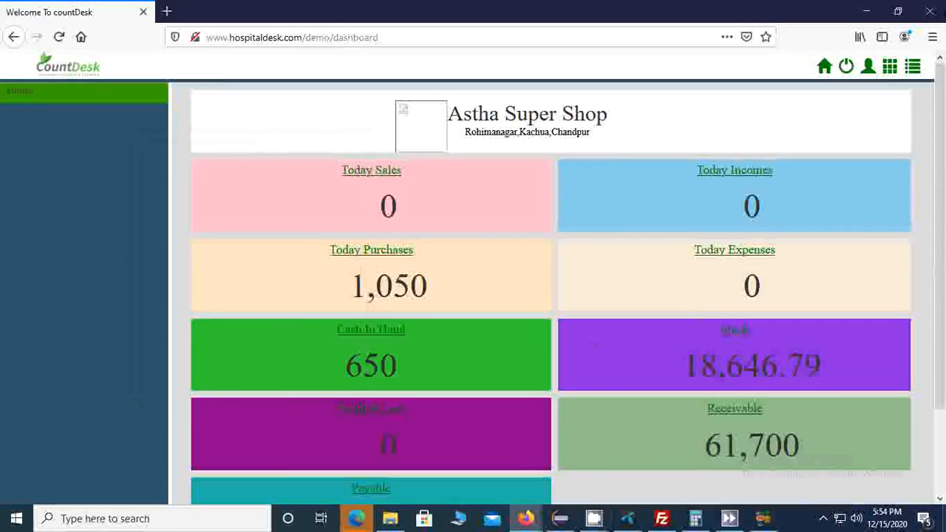
{"action": "left_click", "coordinate": [914, 68]}
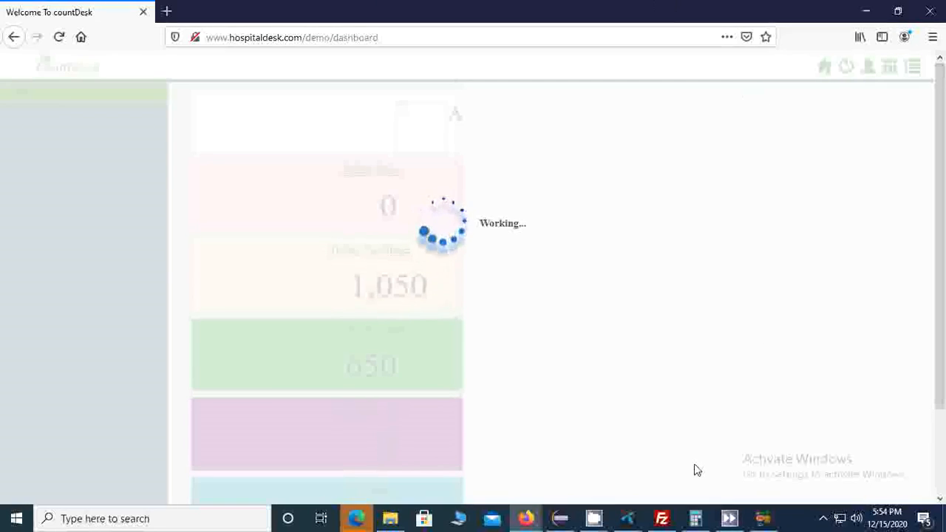
{"action": "left_click", "coordinate": [728, 519]}
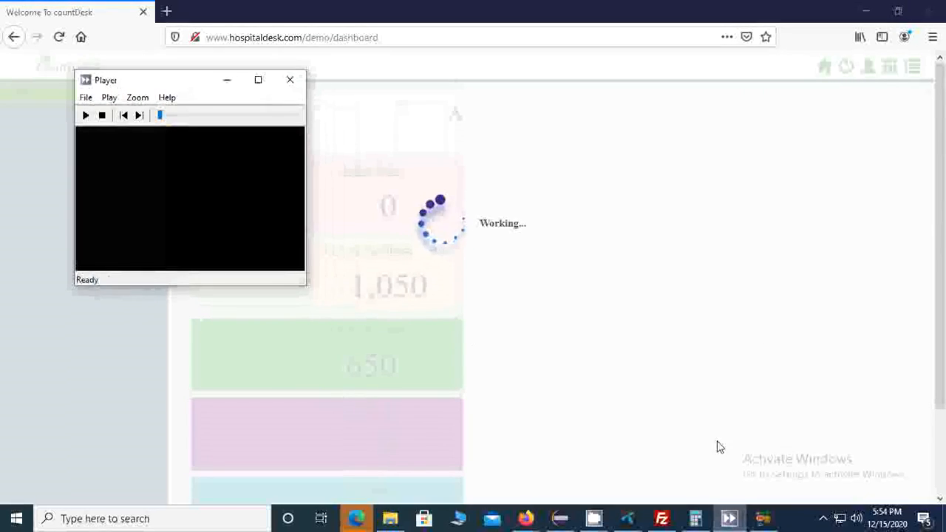
{"action": "left_click", "coordinate": [729, 518]}
{"action": "mouse_move", "coordinate": [594, 518]}
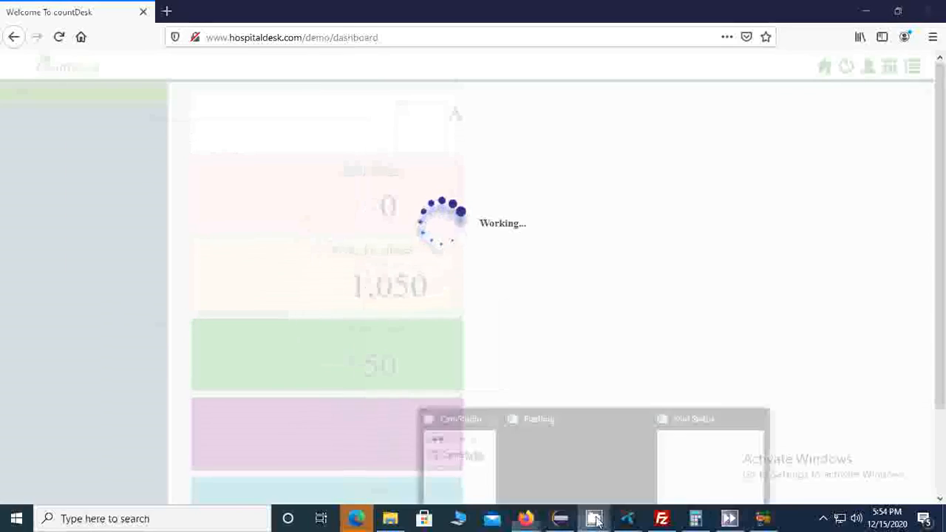
{"action": "left_click", "coordinate": [458, 452]}
{"action": "left_click", "coordinate": [172, 184]}
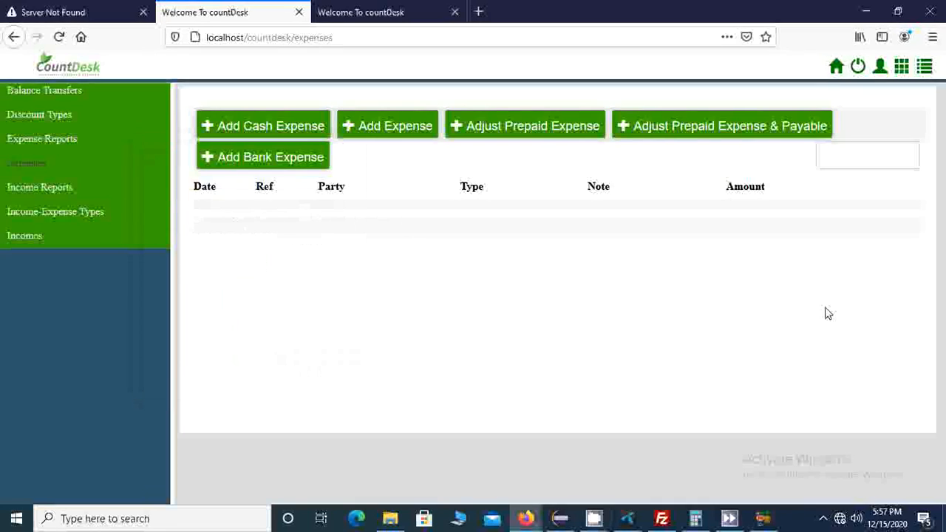
Step: Try to open the Add Cash Expense form and check the internet connection by retrying the SMS gateway page
{"action": "left_click", "coordinate": [229, 127]}
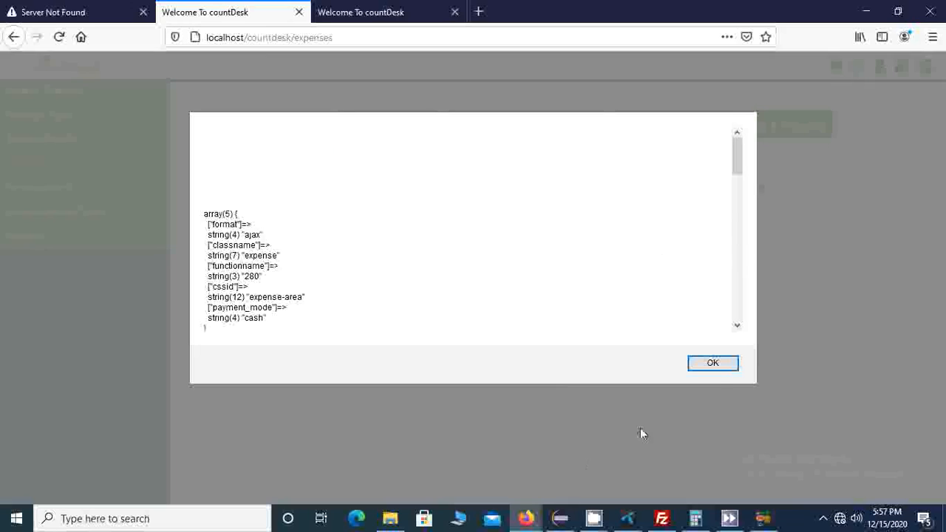
{"action": "left_click", "coordinate": [37, 12]}
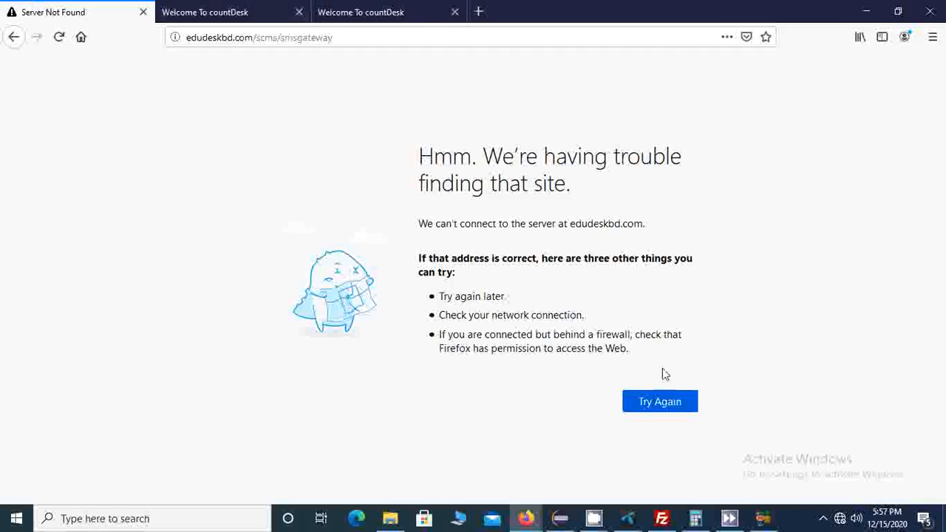
{"action": "left_click", "coordinate": [678, 408]}
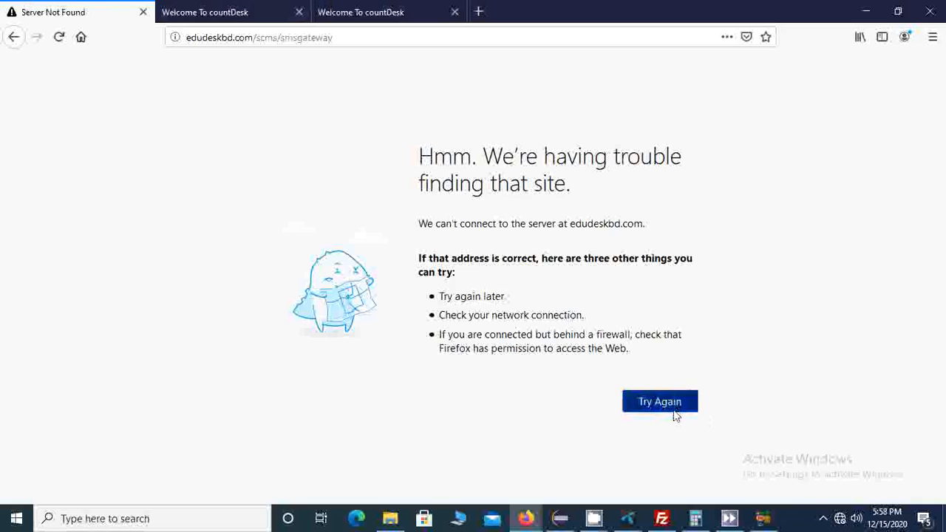
{"action": "left_click", "coordinate": [641, 520]}
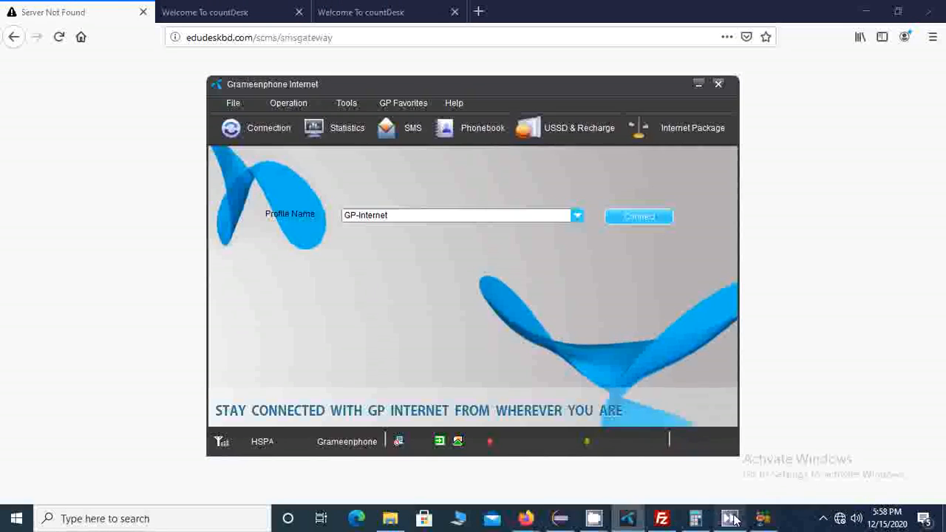
{"action": "left_click", "coordinate": [721, 521]}
{"action": "left_click", "coordinate": [728, 518]}
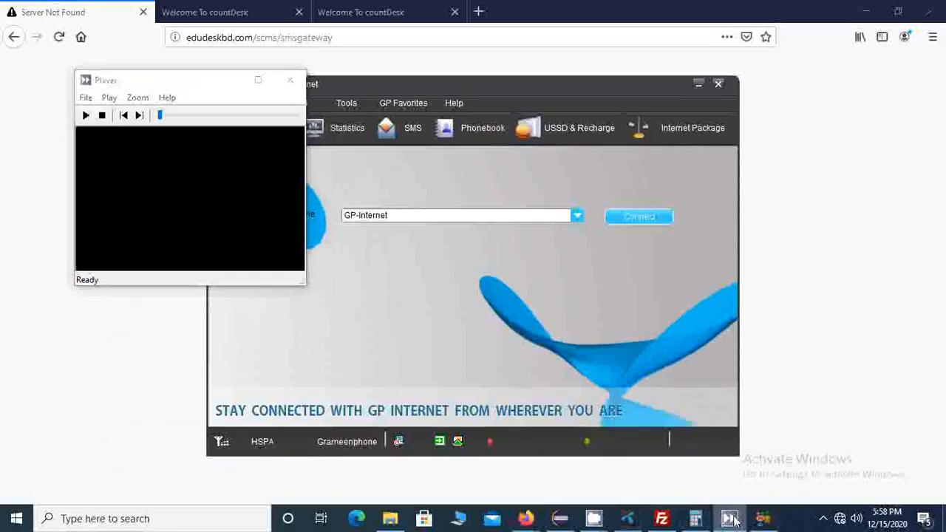
{"action": "mouse_move", "coordinate": [595, 522]}
{"action": "left_click", "coordinate": [486, 452]}
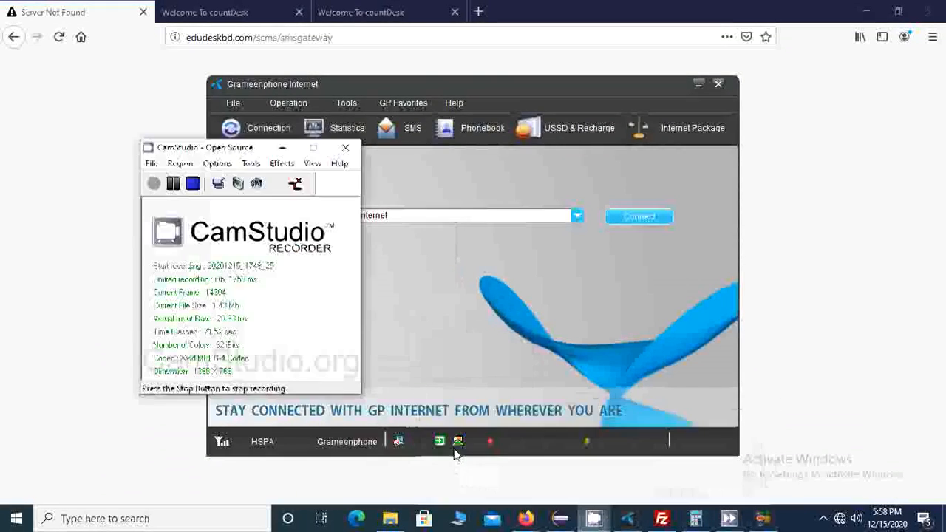
{"action": "left_click", "coordinate": [173, 183]}
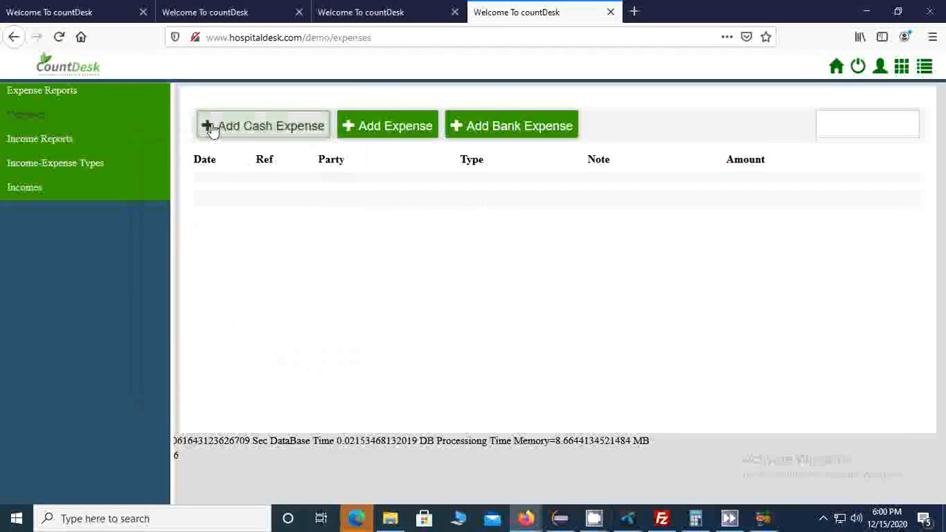
Step: Start a cash expense under the dokan expense account with a first line titled "tea" for 500
{"action": "left_click", "coordinate": [207, 127]}
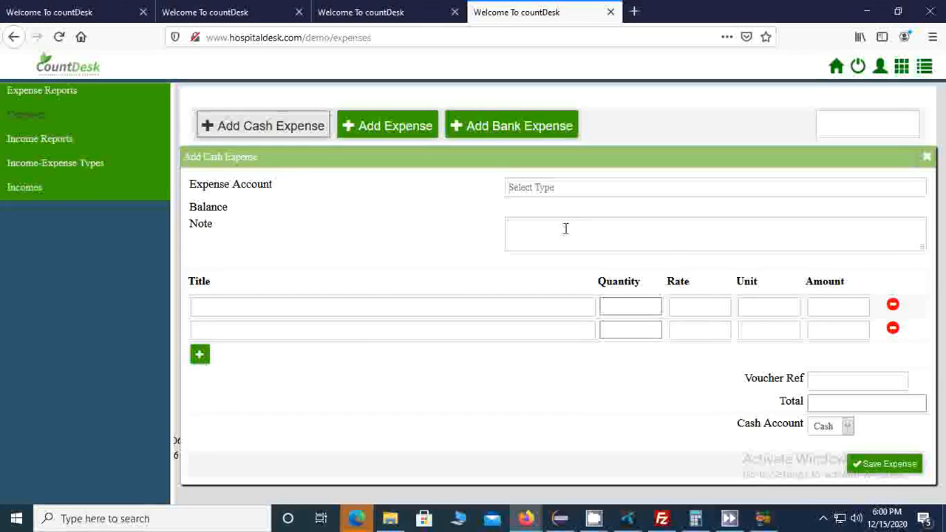
{"action": "left_click", "coordinate": [566, 188]}
{"action": "left_click", "coordinate": [577, 206]}
{"action": "left_click", "coordinate": [816, 306]}
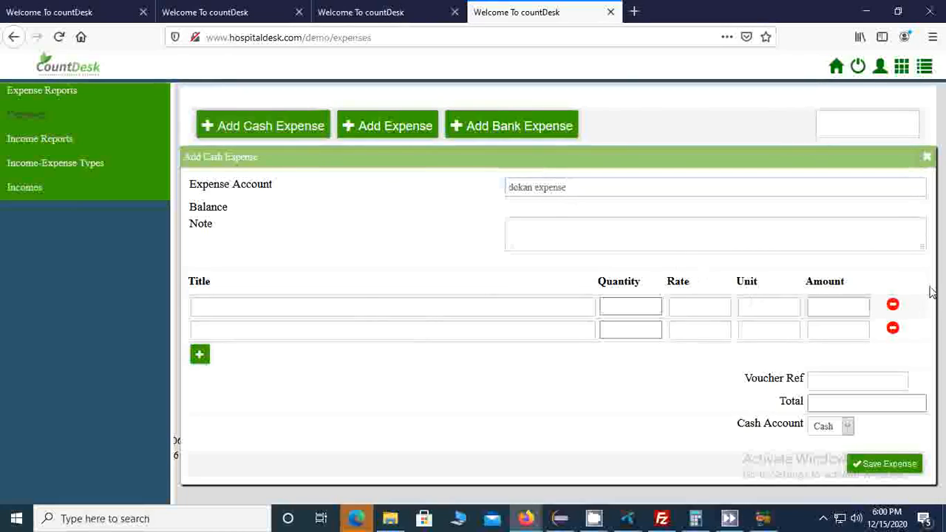
{"action": "left_click", "coordinate": [371, 304]}
{"action": "type", "text": "tea"}
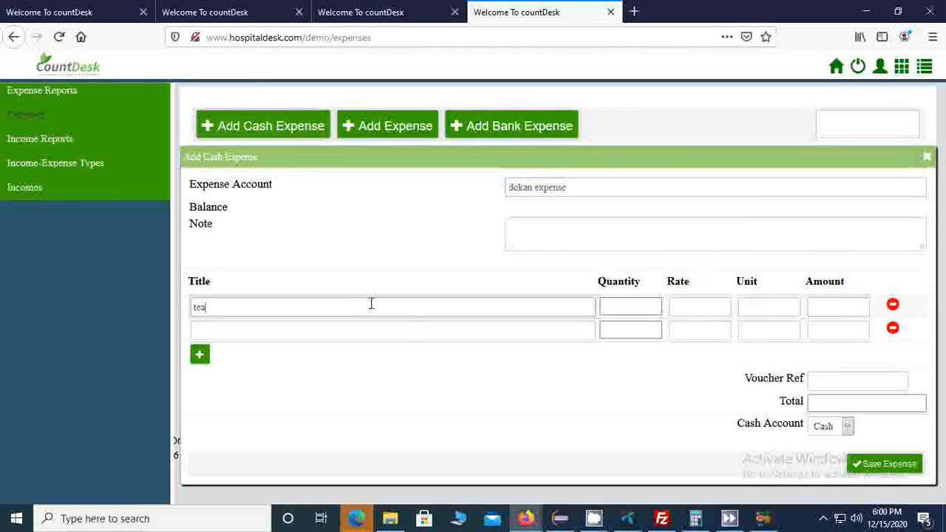
{"action": "type", "text": "00"}
Step: Add a second expense line titled "transpotation" for 500 and set the tea line's amount to 200
{"action": "left_click", "coordinate": [277, 332]}
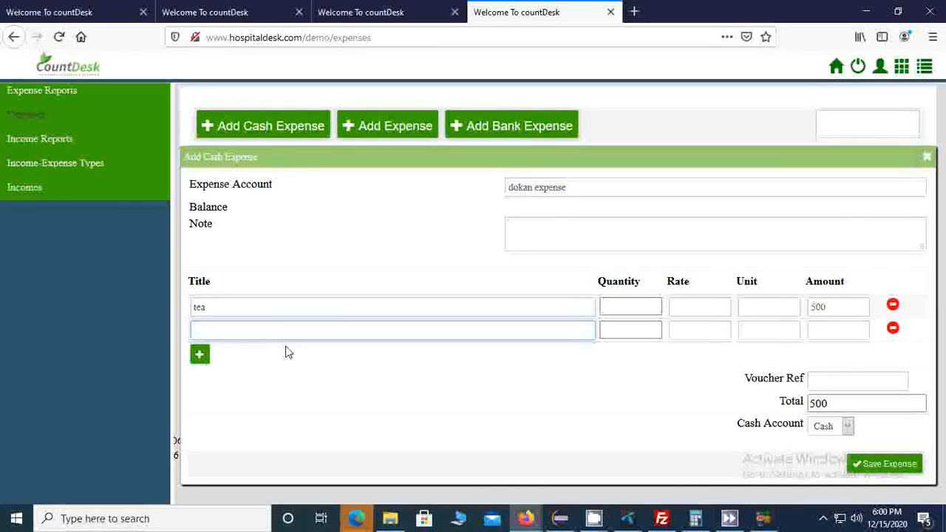
{"action": "type", "text": "trans"}
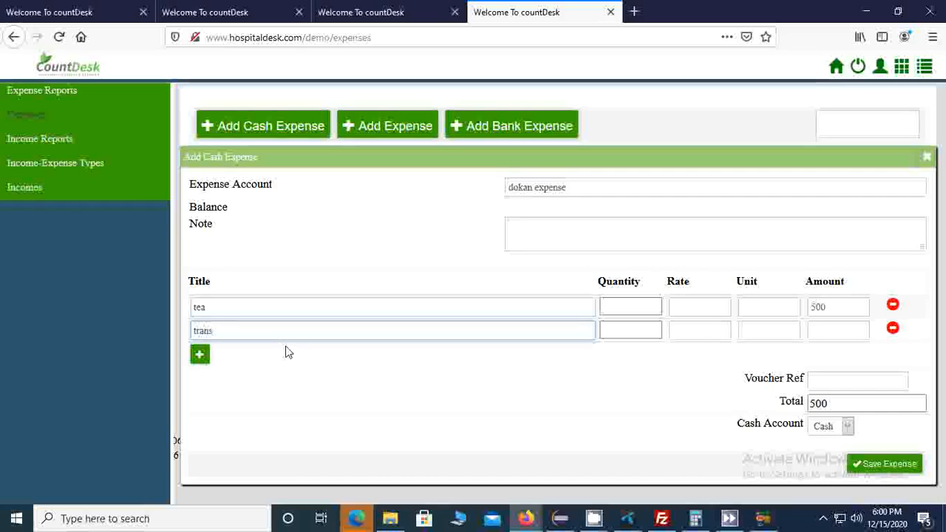
{"action": "type", "text": "potation"}
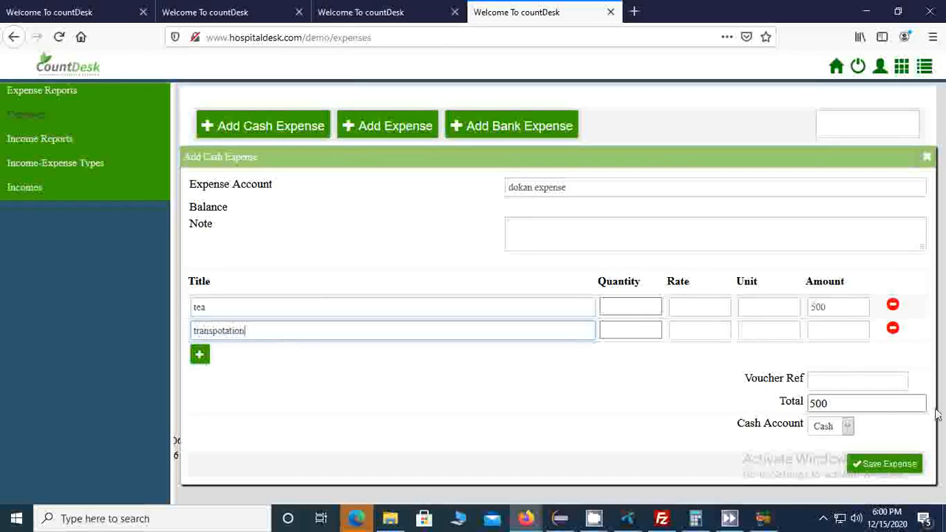
{"action": "double_click", "coordinate": [833, 308]}
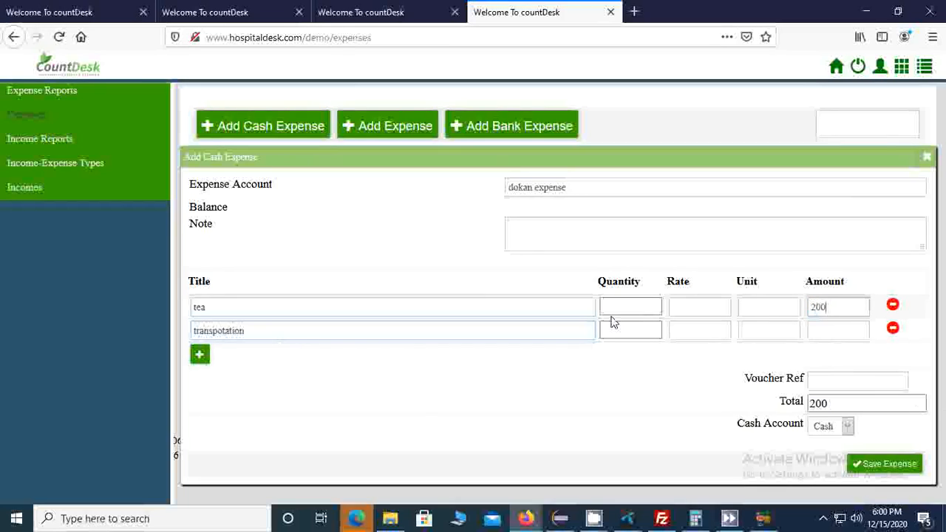
{"action": "left_click", "coordinate": [835, 326]}
{"action": "type", "text": "500"}
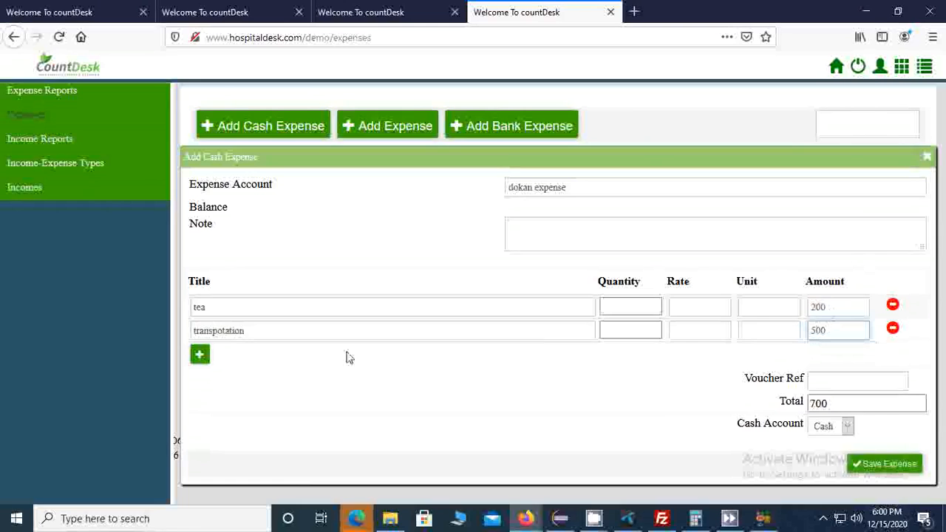
Step: Try to save the cash expense and check the sent messages page of the SMS gateway in the meantime
{"action": "left_click", "coordinate": [207, 360]}
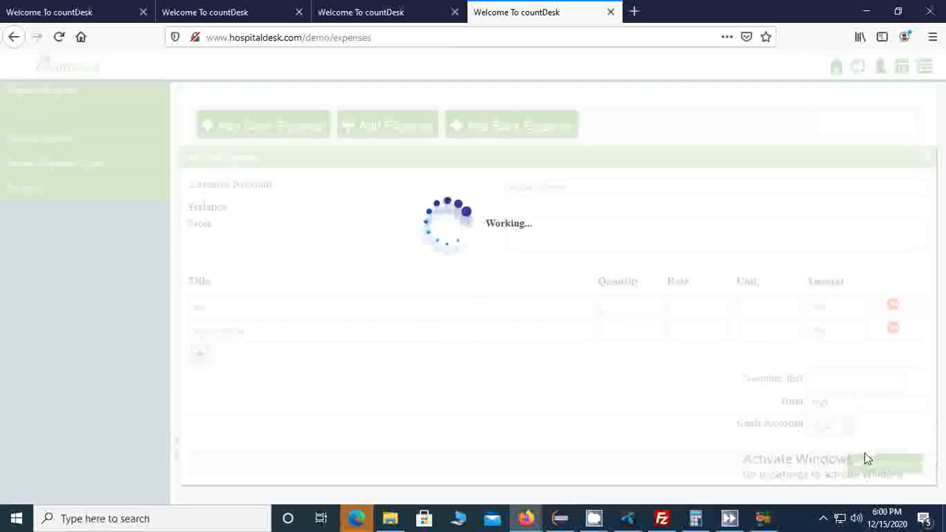
{"action": "left_click", "coordinate": [224, 9]}
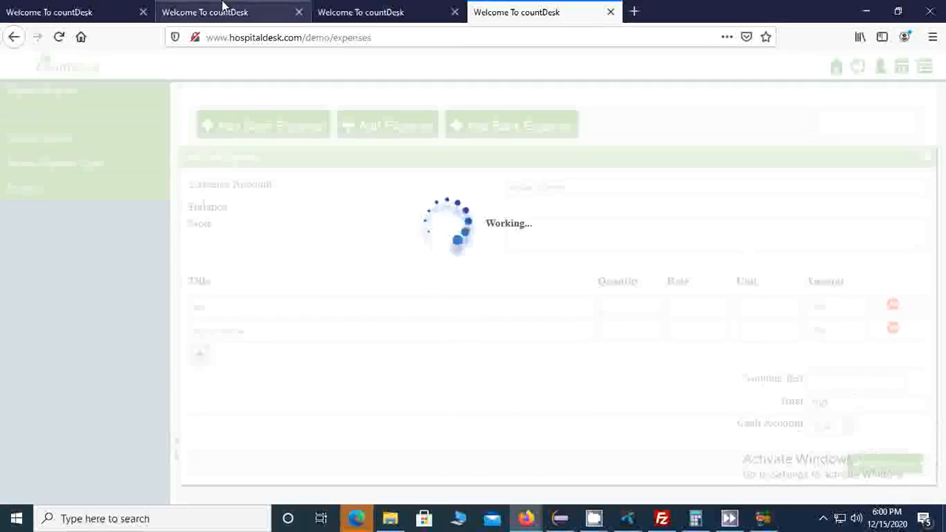
{"action": "left_click", "coordinate": [100, 7]}
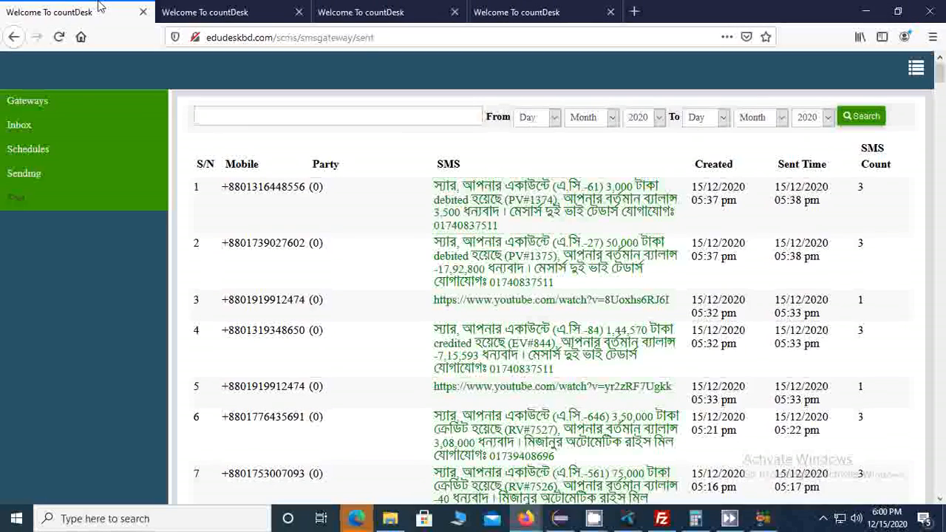
{"action": "left_click", "coordinate": [486, 6]}
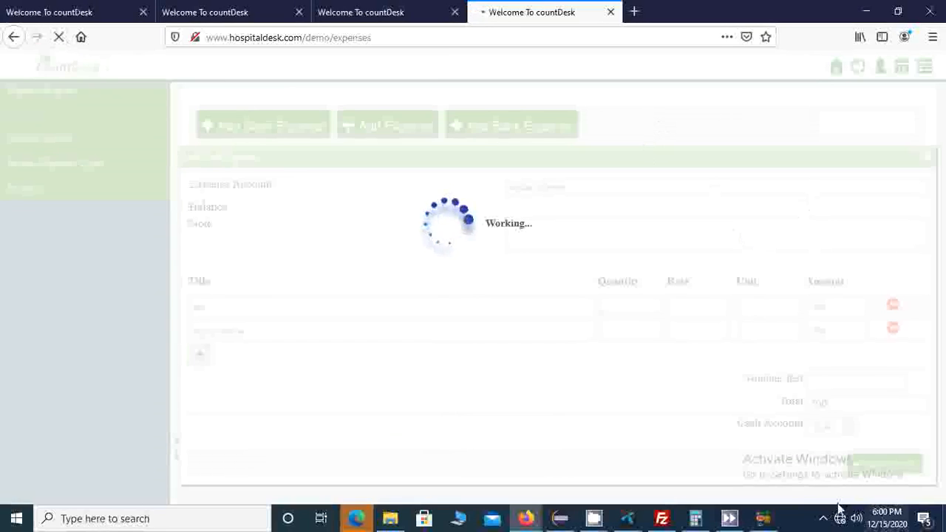
{"action": "mouse_move", "coordinate": [597, 520]}
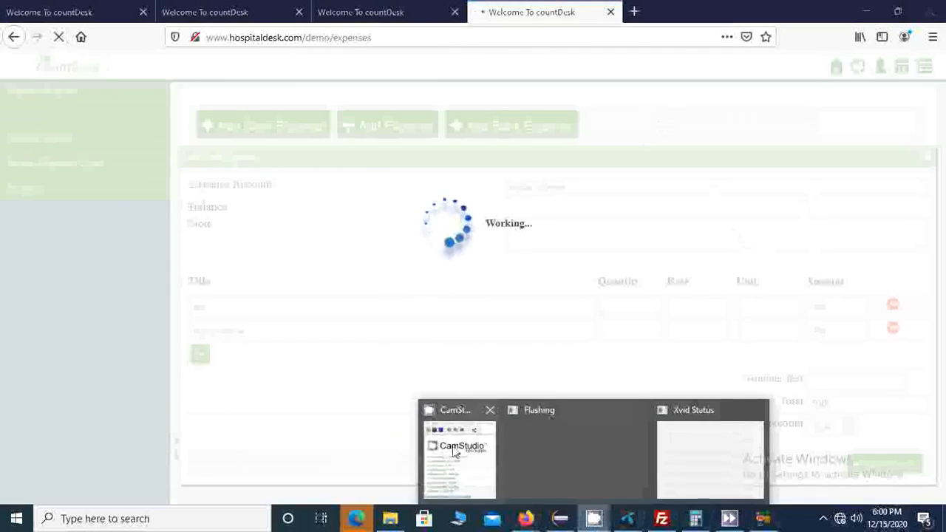
{"action": "left_click", "coordinate": [466, 458]}
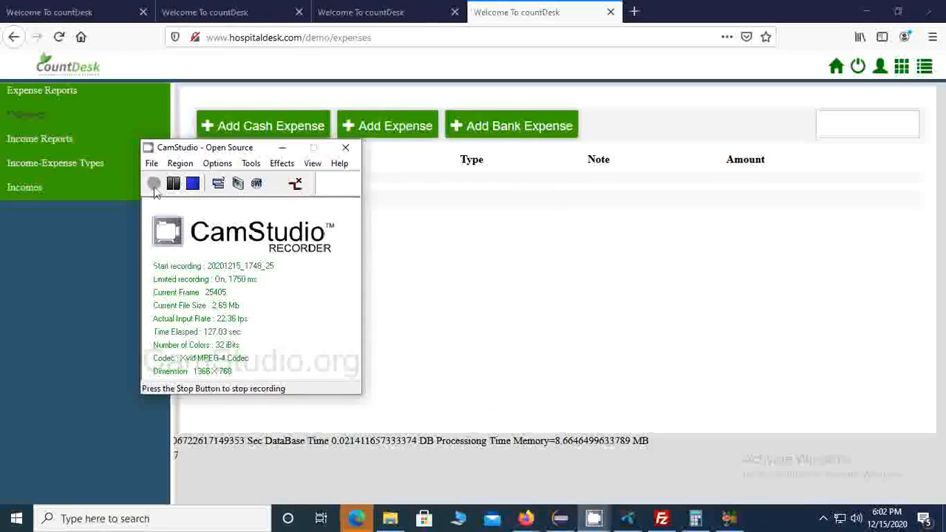
{"action": "left_click", "coordinate": [154, 185]}
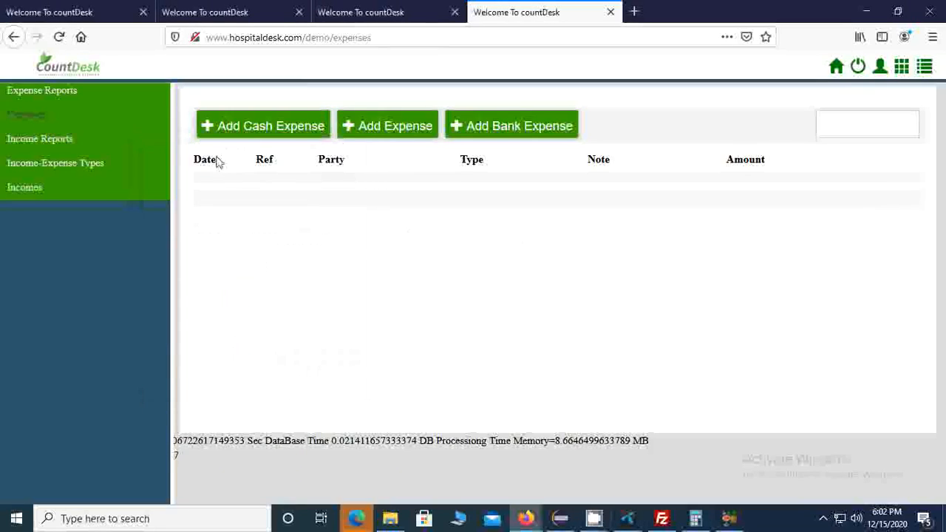
Step: Start a new cash expense under the dokan expense account and title its first line "tea"
{"action": "left_click", "coordinate": [258, 129]}
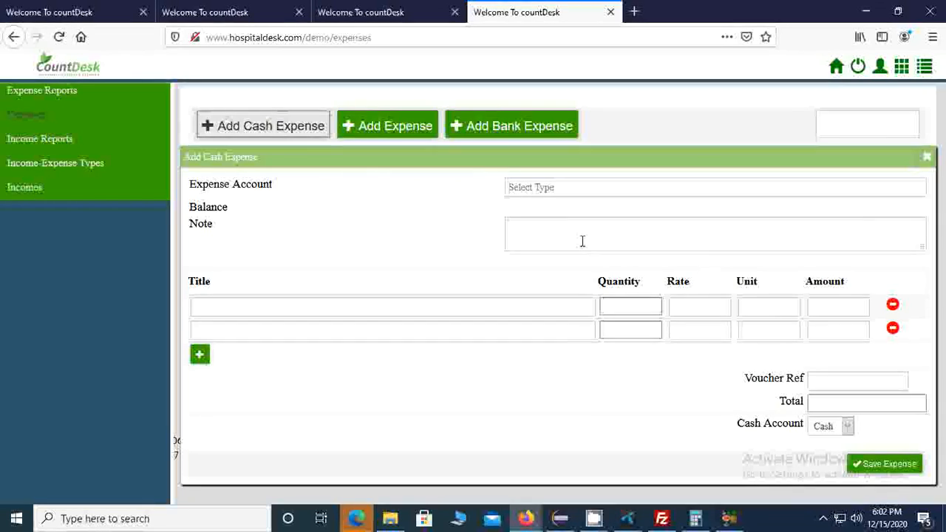
{"action": "left_click", "coordinate": [545, 188]}
{"action": "left_click", "coordinate": [548, 209]}
{"action": "left_click", "coordinate": [412, 303]}
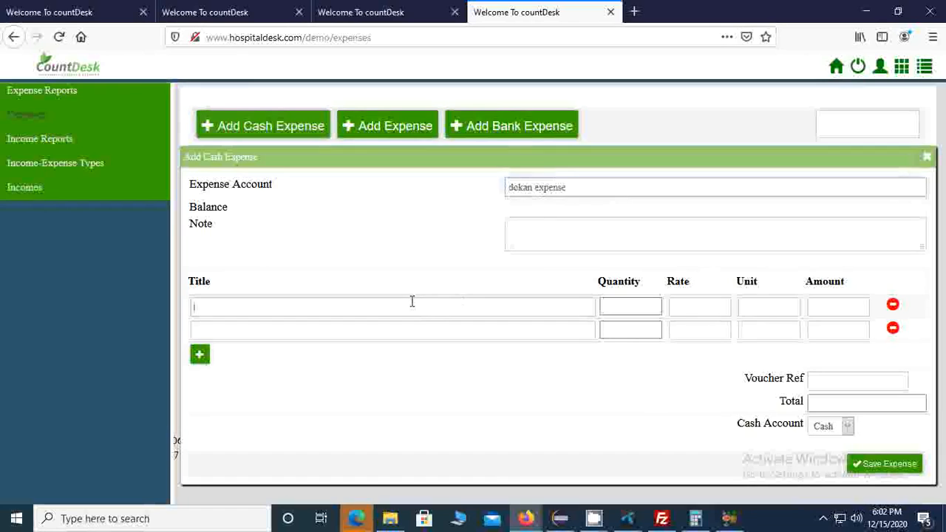
{"action": "type", "text": "gfhfh"}
{"action": "left_click_drag", "start_coordinate": [296, 302], "coordinate": [10, 294]}
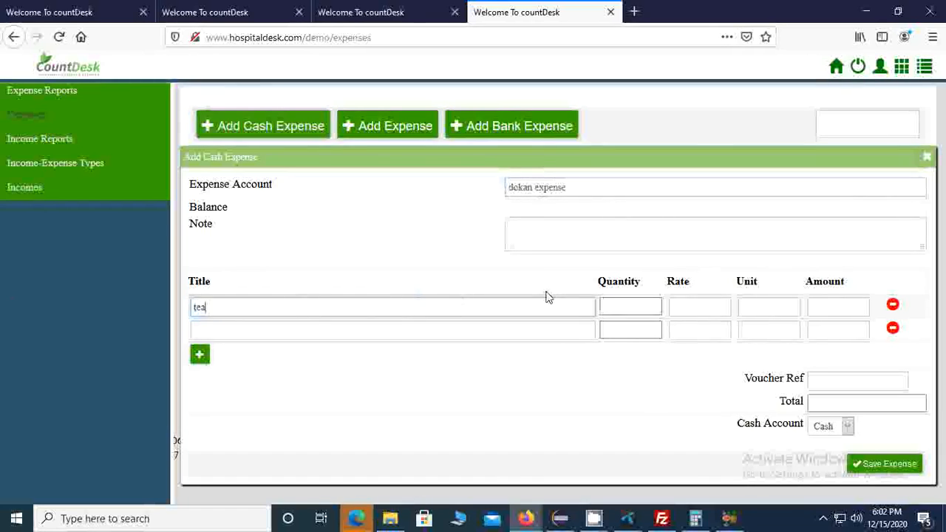
Step: Set the tea line's amount to 200 and fill the second line with the title "transportation" and an amount of 300
{"action": "left_click", "coordinate": [825, 303]}
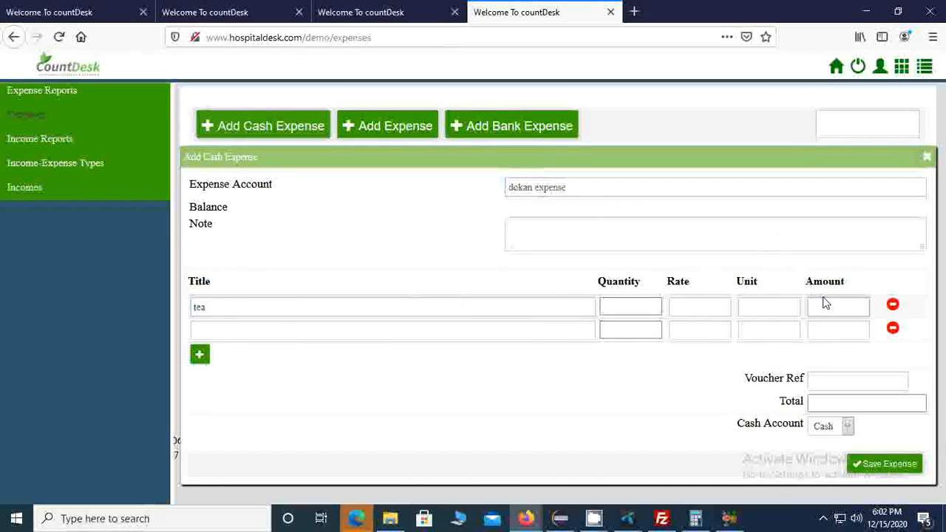
{"action": "left_click", "coordinate": [283, 327]}
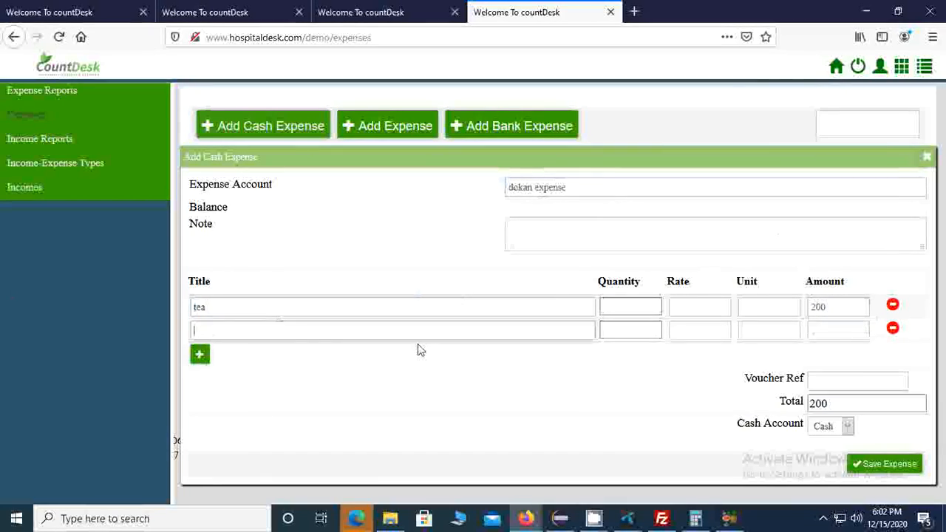
{"action": "type", "text": "transportation"}
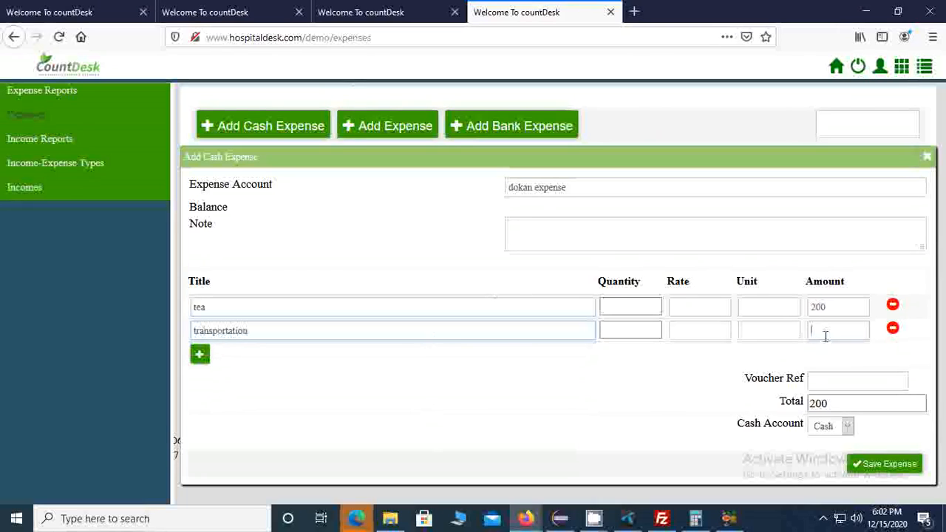
{"action": "type", "text": "300"}
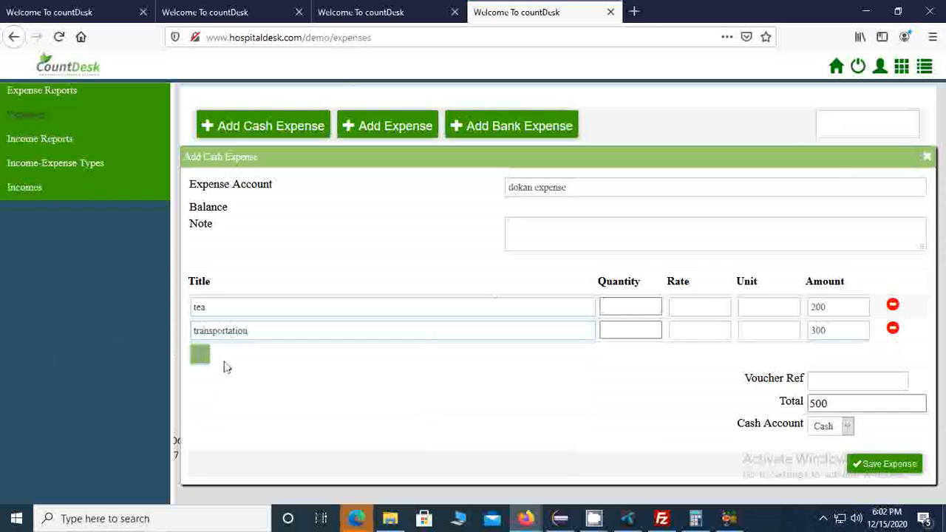
Step: Save the cash expense with an empty third line added, and review its cash expense voucher
{"action": "left_click", "coordinate": [198, 356]}
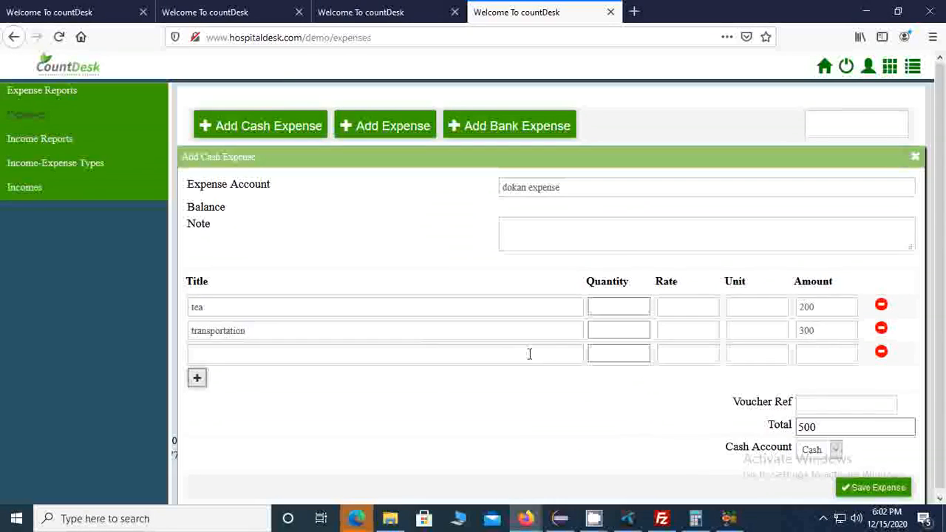
{"action": "left_click", "coordinate": [868, 491]}
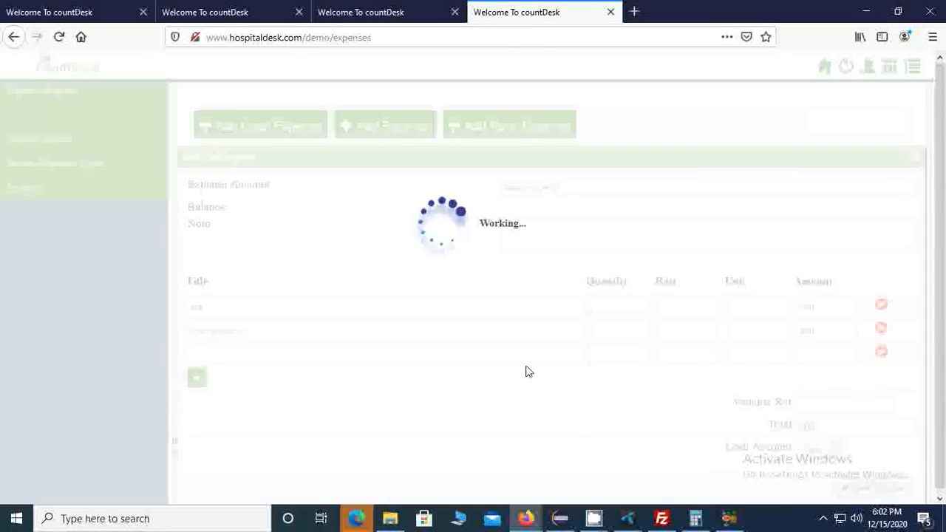
{"action": "scroll", "coordinate": [665, 380], "scroll_direction": "down", "scroll_amount": 5}
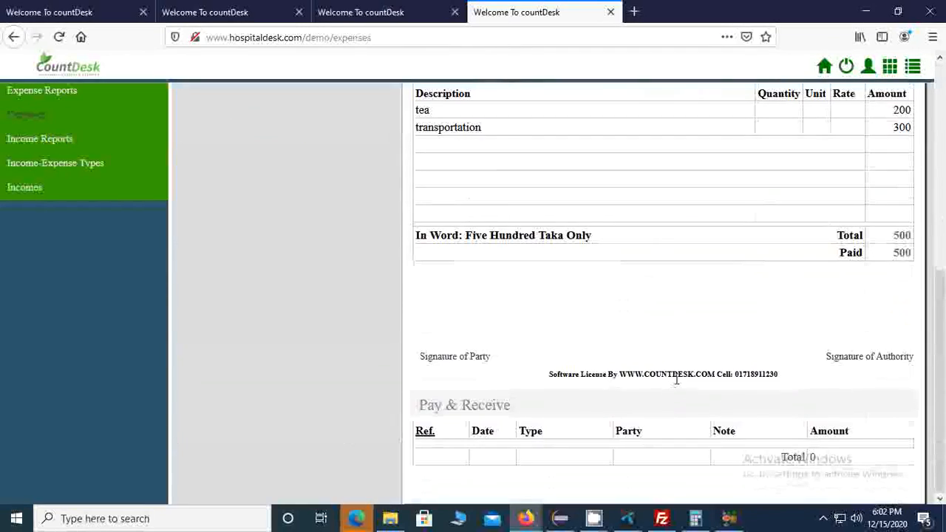
{"action": "scroll", "coordinate": [680, 380], "scroll_direction": "up", "scroll_amount": 6}
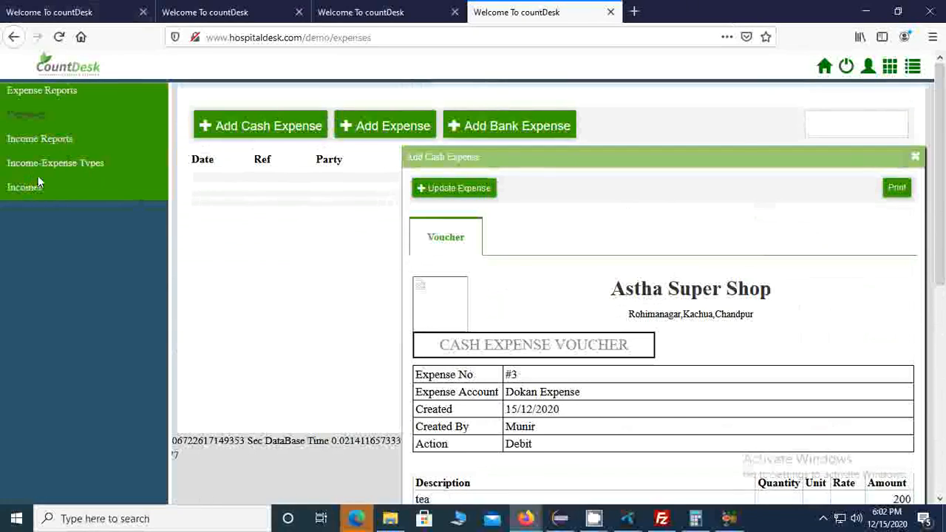
{"action": "left_click", "coordinate": [916, 160]}
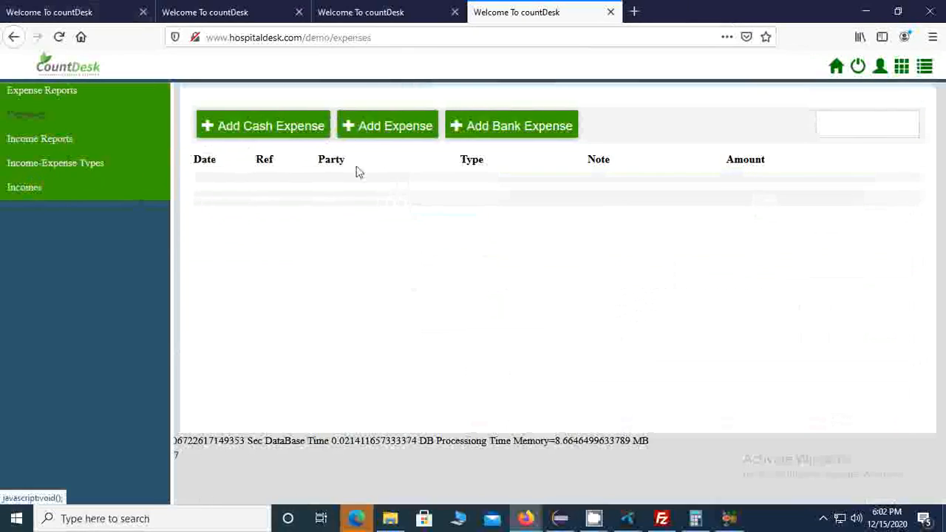
Step: Look at the blank expense form for a party without saving it, and switch to the incomes page
{"action": "left_click", "coordinate": [390, 128]}
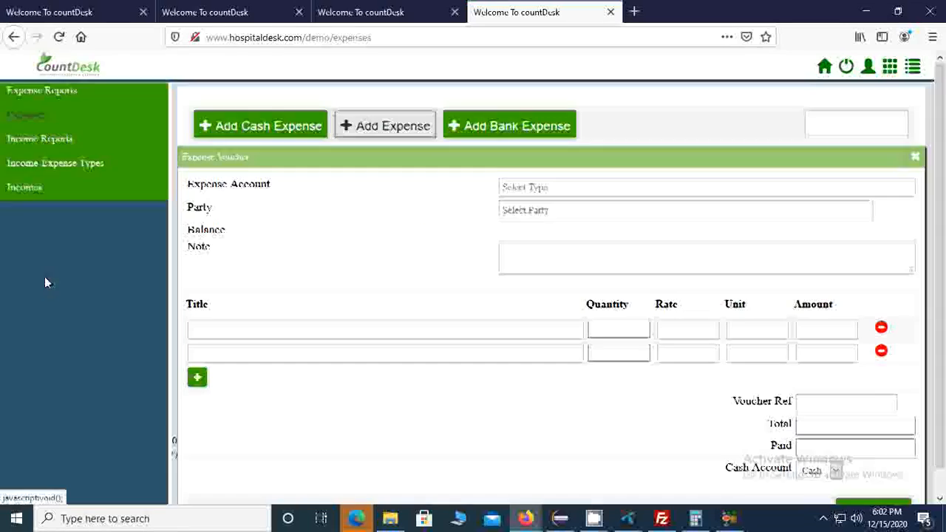
{"action": "left_click", "coordinate": [914, 156]}
{"action": "left_click", "coordinate": [25, 187]}
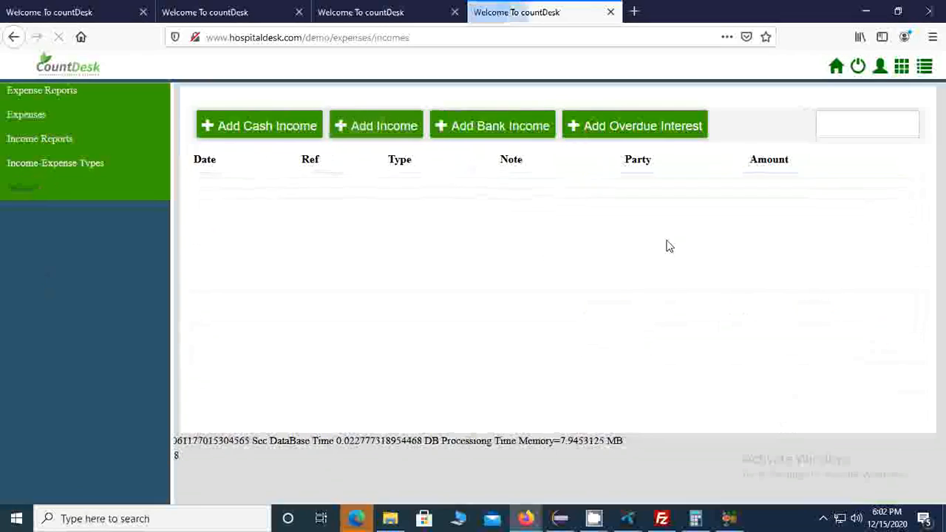
Step: Record a cash income of type Company Incentive with one untitled line of 1,000 and review its voucher
{"action": "left_click", "coordinate": [281, 132]}
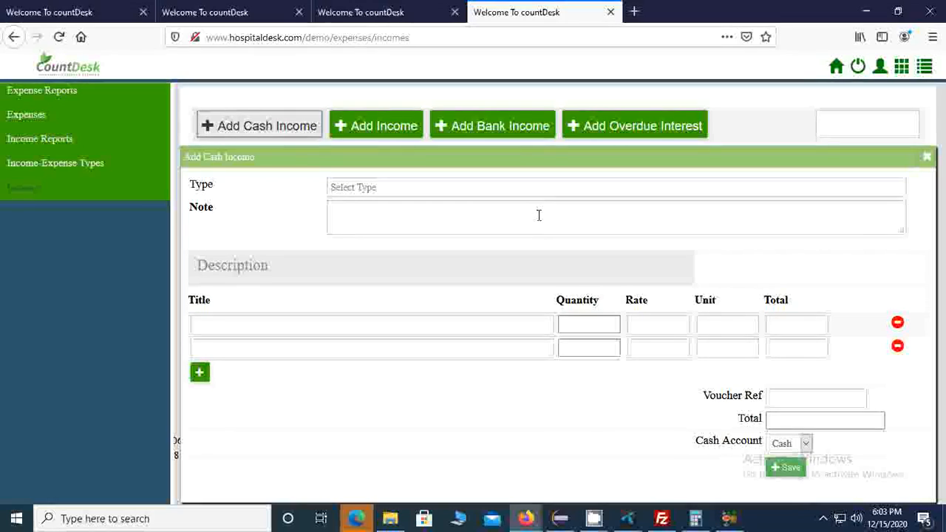
{"action": "left_click", "coordinate": [418, 190]}
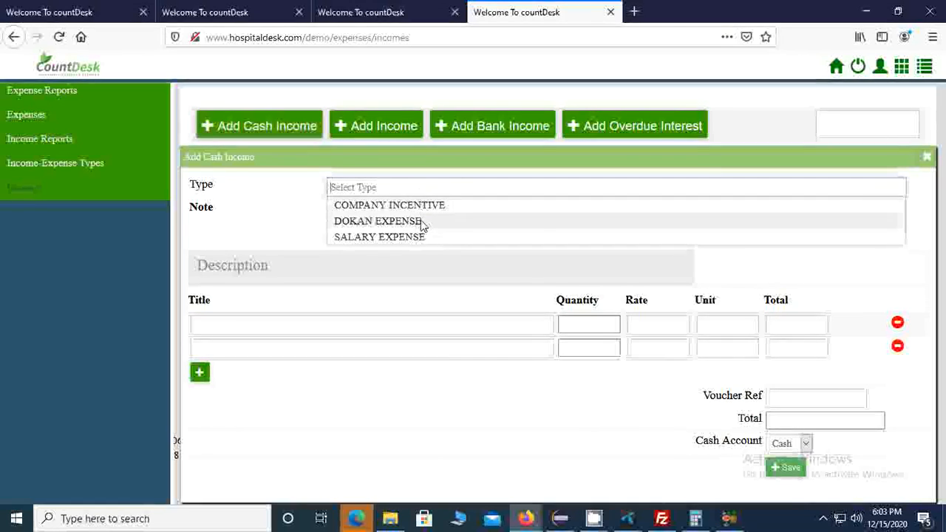
{"action": "left_click", "coordinate": [414, 204]}
{"action": "left_click", "coordinate": [785, 325]}
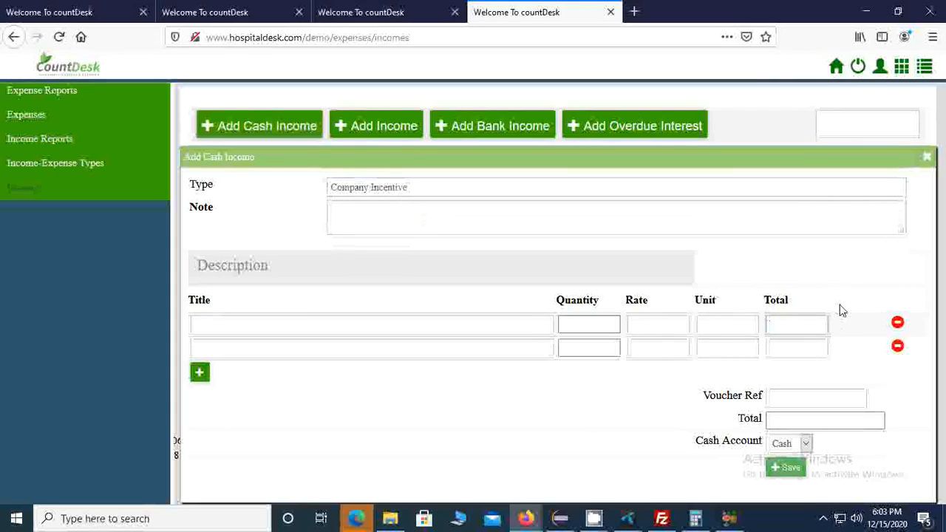
{"action": "left_click", "coordinate": [795, 476]}
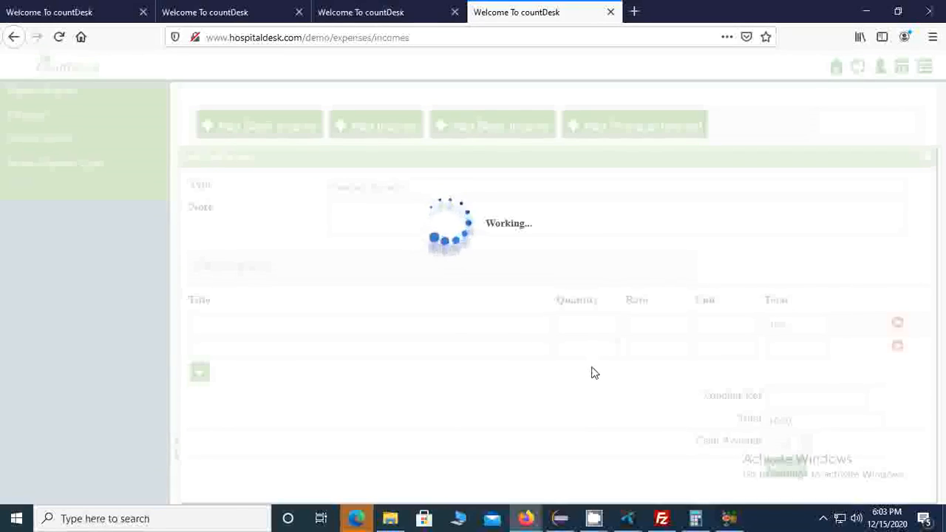
{"action": "scroll", "coordinate": [598, 378], "scroll_direction": "down", "scroll_amount": 5}
{"action": "scroll", "coordinate": [602, 375], "scroll_direction": "up", "scroll_amount": 5}
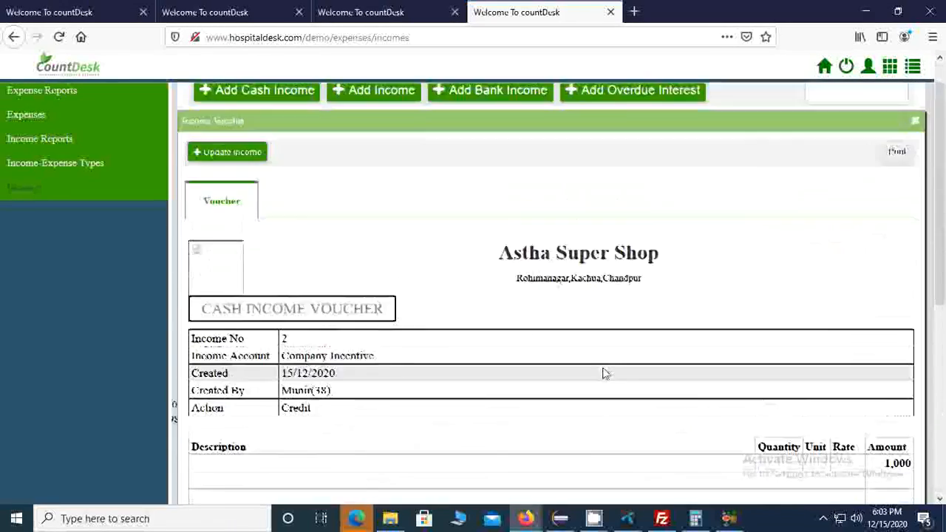
{"action": "scroll", "coordinate": [604, 373], "scroll_direction": "up", "scroll_amount": 1}
{"action": "left_click", "coordinate": [914, 158]}
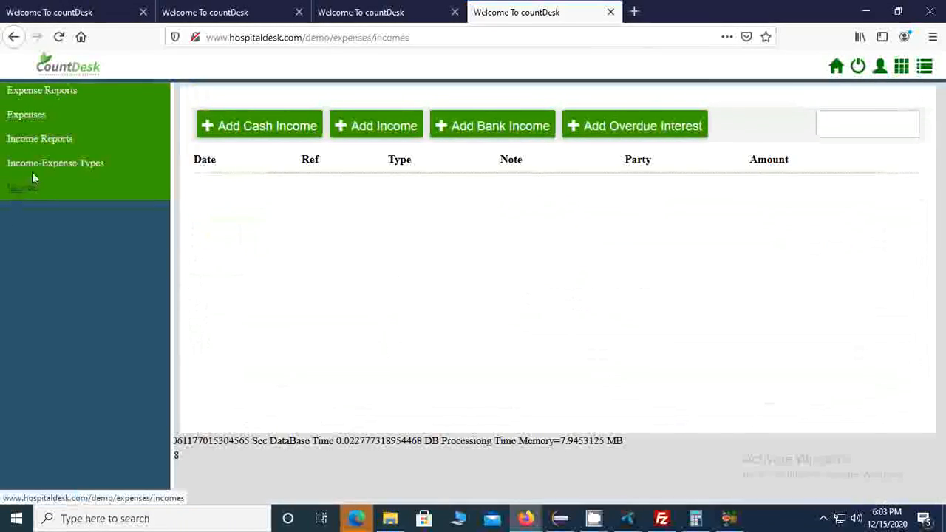
Step: Check the daily income report and the list of expenses for the recorded entries
{"action": "left_click", "coordinate": [37, 140]}
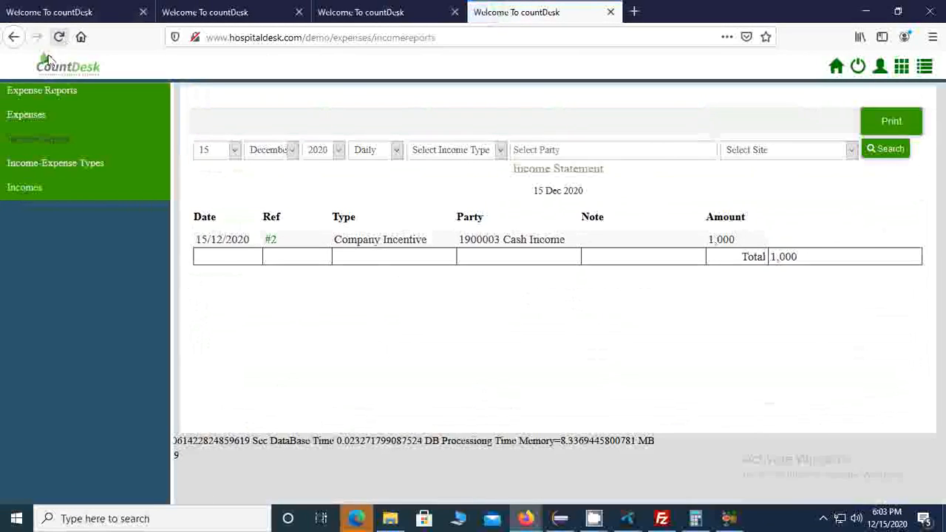
{"action": "left_click", "coordinate": [33, 116]}
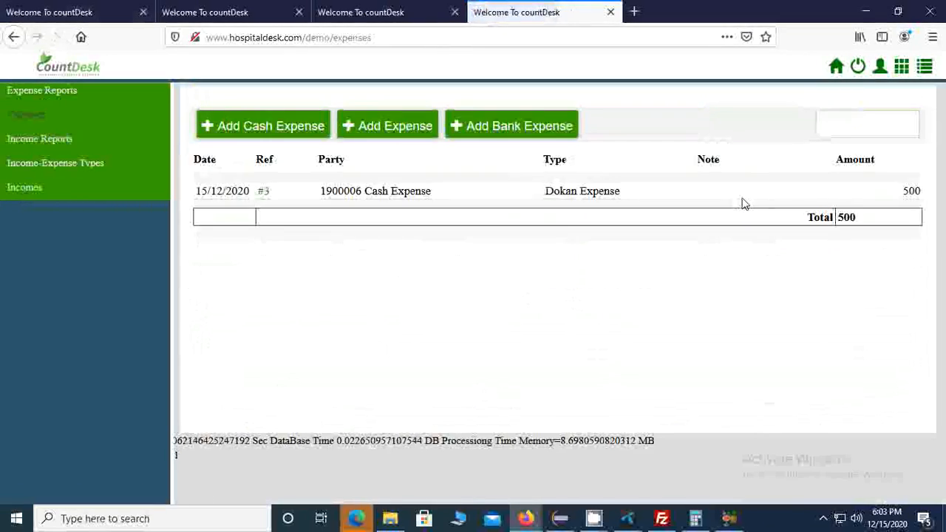
{"action": "left_click", "coordinate": [924, 67]}
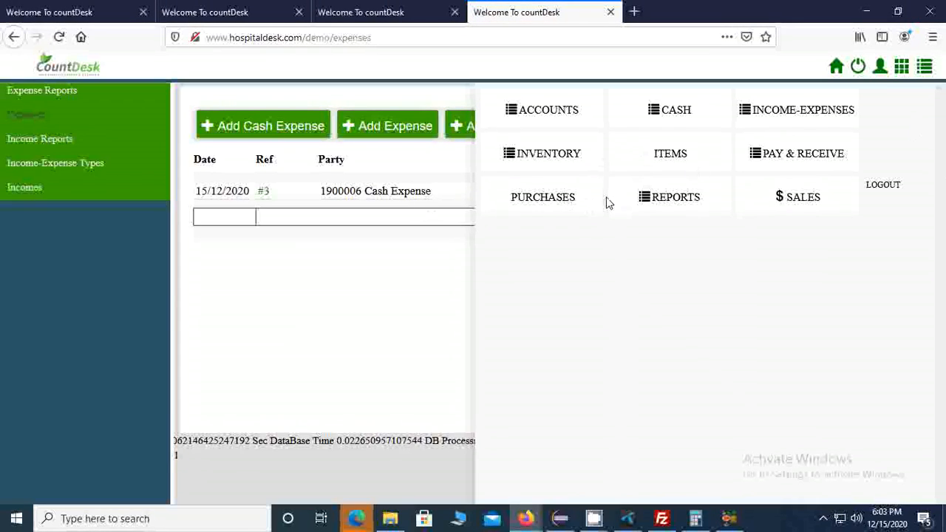
Step: Open the profit and loss report from the home dashboard and run it for 1 to 15 December 2020
{"action": "left_click", "coordinate": [838, 74]}
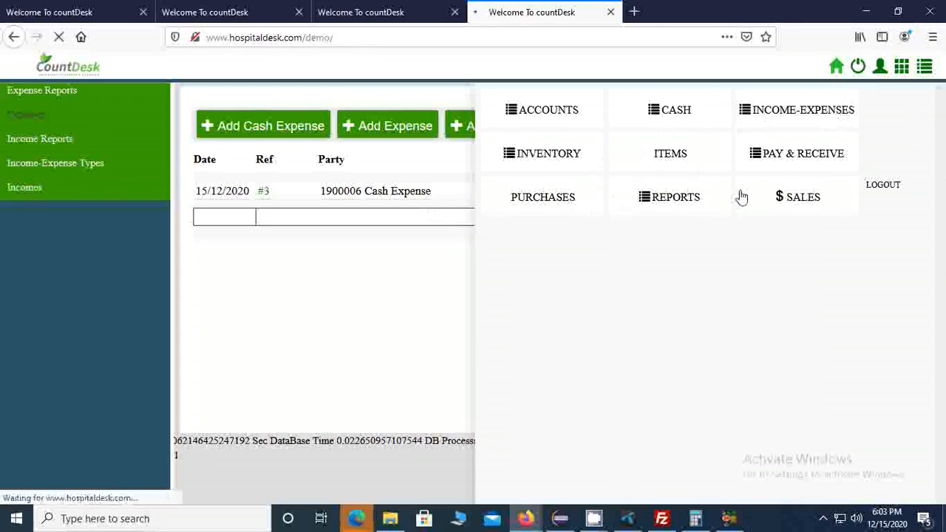
{"action": "scroll", "coordinate": [334, 292], "scroll_direction": "down", "scroll_amount": 3}
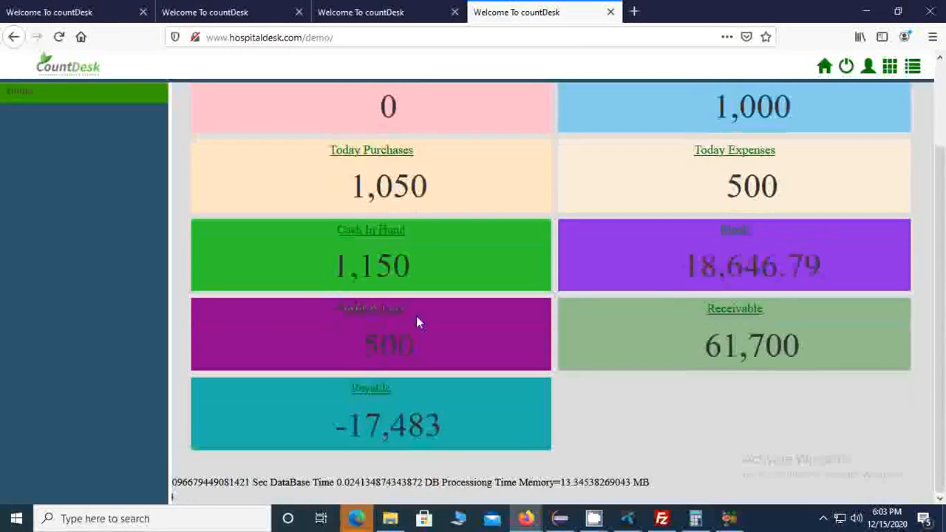
{"action": "left_click", "coordinate": [385, 316]}
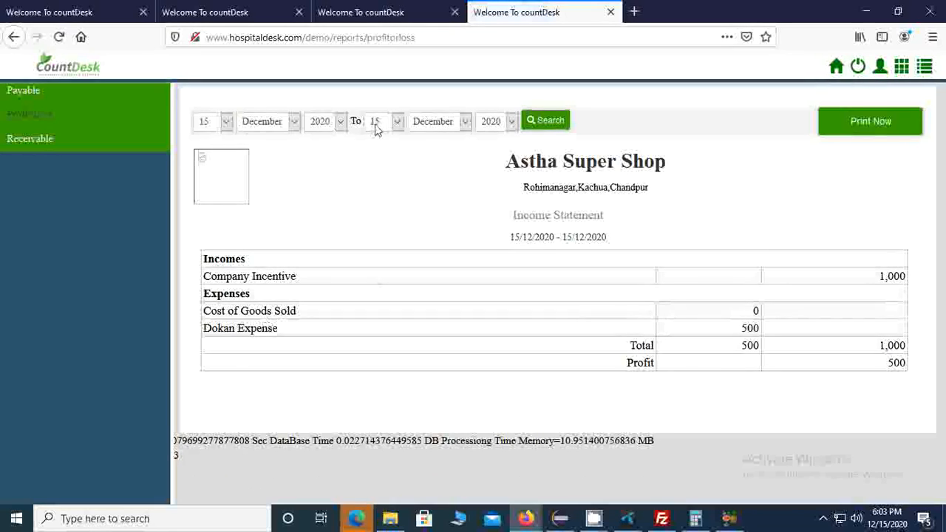
{"action": "left_click", "coordinate": [205, 121]}
{"action": "left_click", "coordinate": [205, 157]}
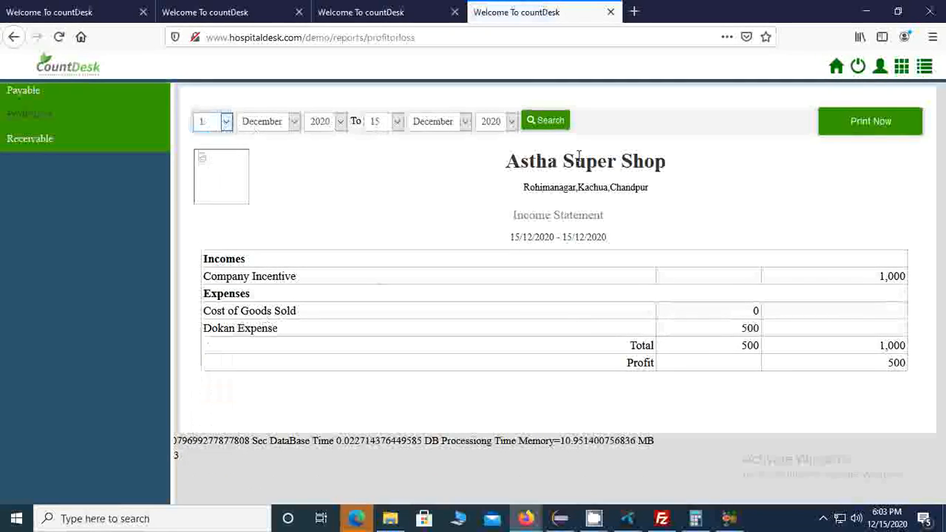
{"action": "left_click", "coordinate": [546, 123]}
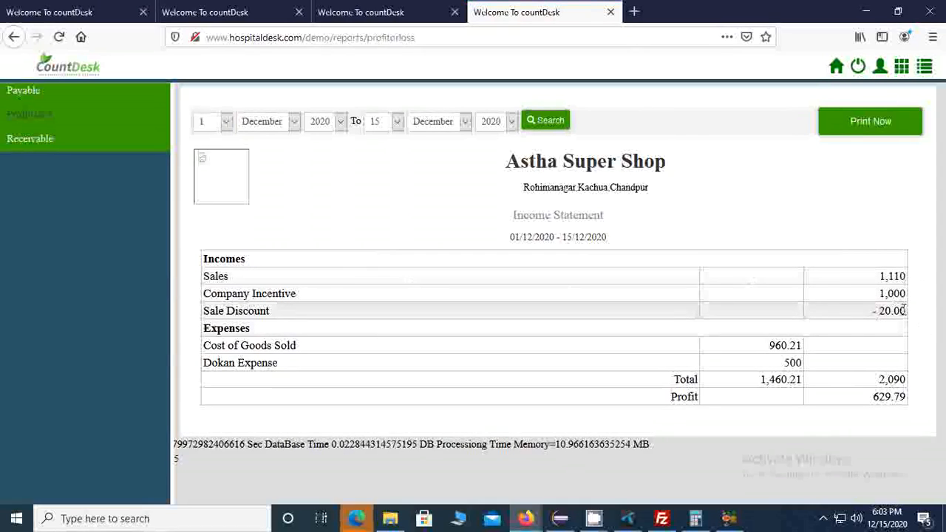
Step: Examine the income and expense totals, cost of goods sold, profit and date range in the income statement
{"action": "left_click_drag", "start_coordinate": [879, 384], "coordinate": [930, 382]}
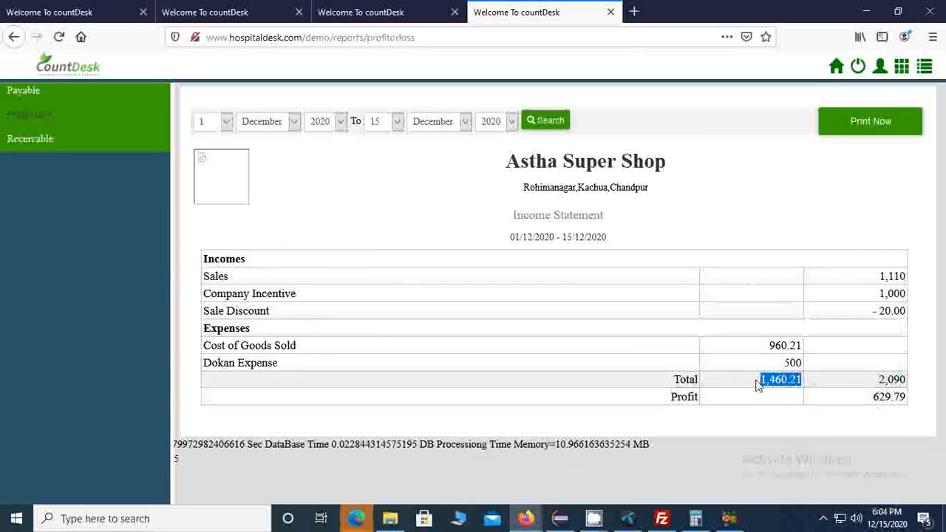
{"action": "left_click_drag", "start_coordinate": [765, 345], "coordinate": [800, 345]}
{"action": "left_click", "coordinate": [789, 403]}
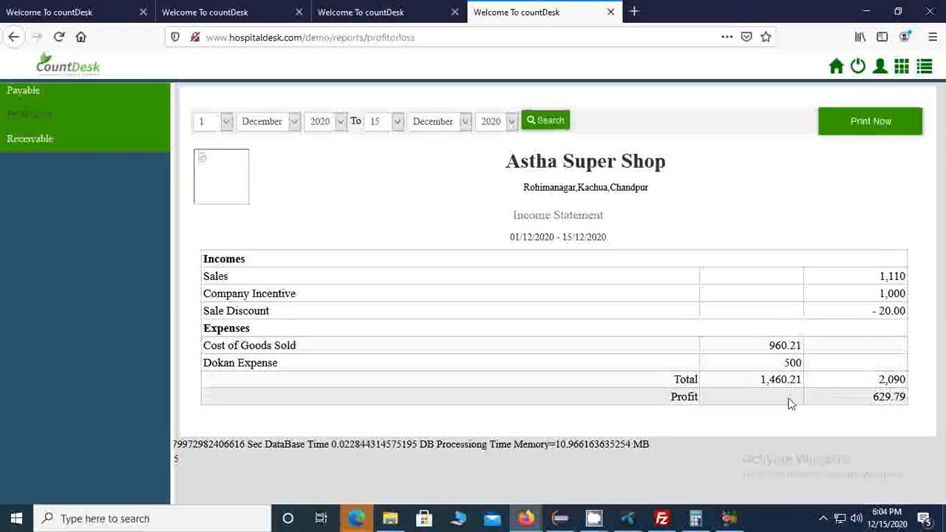
{"action": "double_click", "coordinate": [925, 401]}
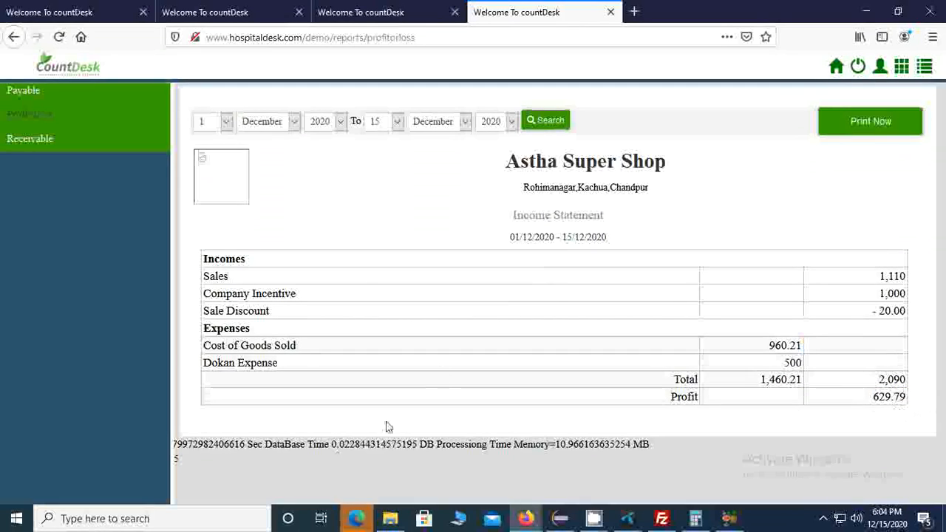
{"action": "left_click_drag", "start_coordinate": [492, 236], "coordinate": [662, 239]}
{"action": "left_click", "coordinate": [662, 237]}
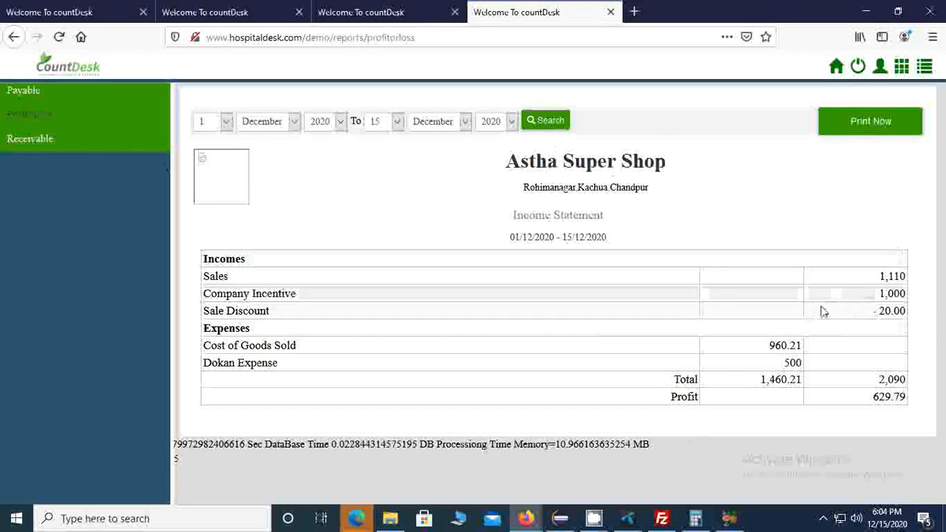
Step: Return to the home dashboard and review the shop's summary figures, from today's sales to the payable amount
{"action": "left_click", "coordinate": [901, 121]}
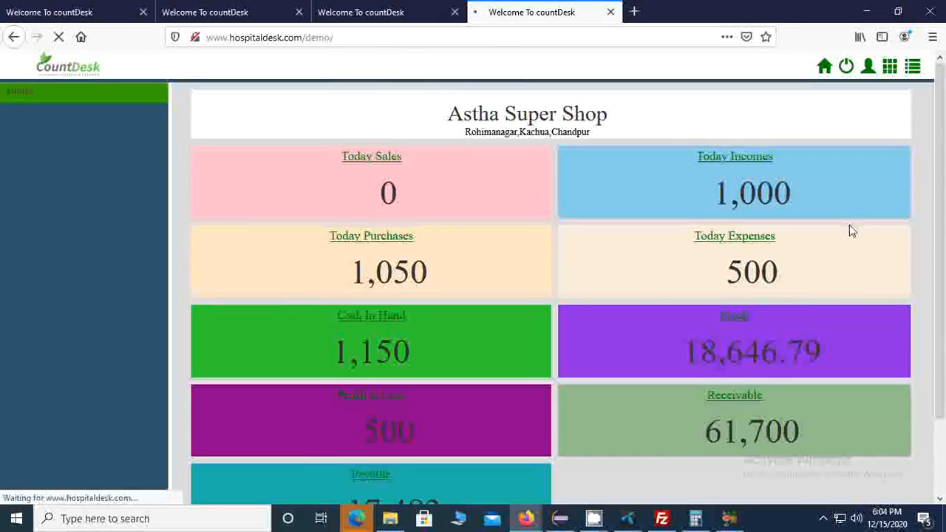
{"action": "scroll", "coordinate": [460, 225], "scroll_direction": "down", "scroll_amount": 2}
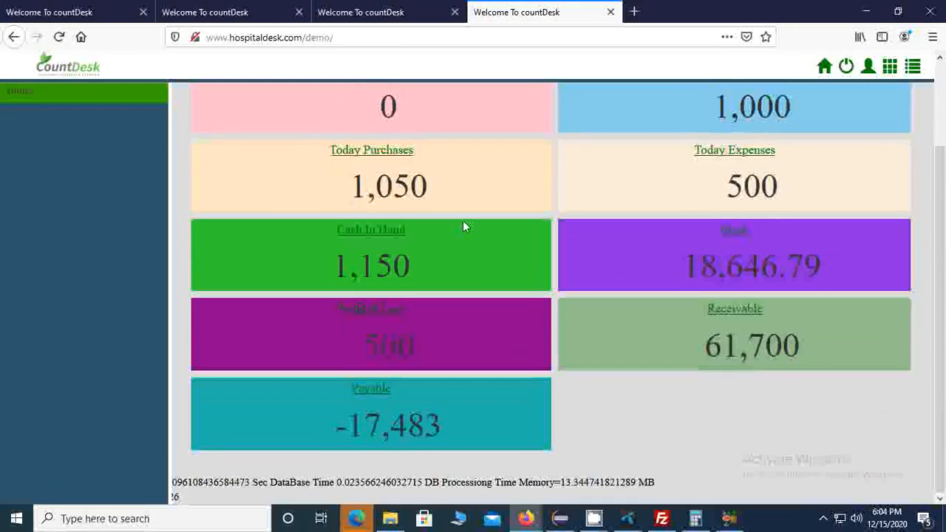
{"action": "scroll", "coordinate": [462, 221], "scroll_direction": "up", "scroll_amount": 2}
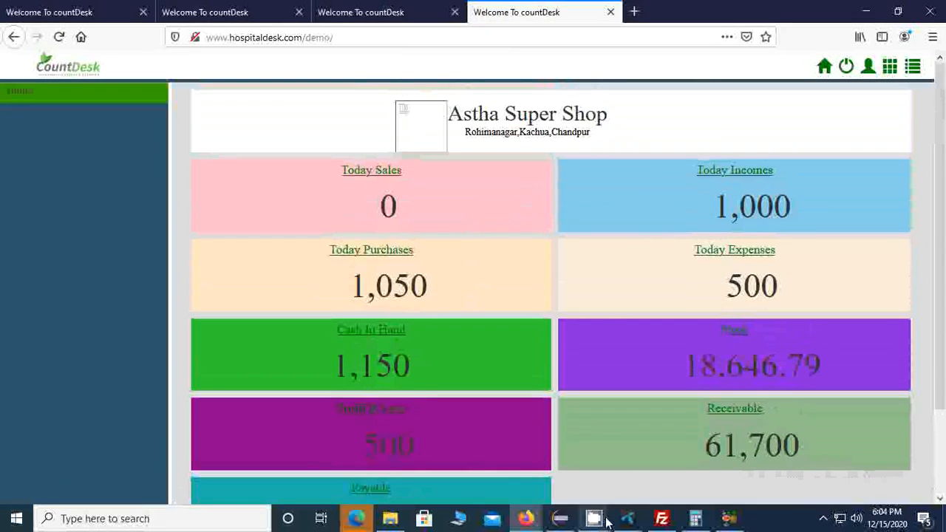